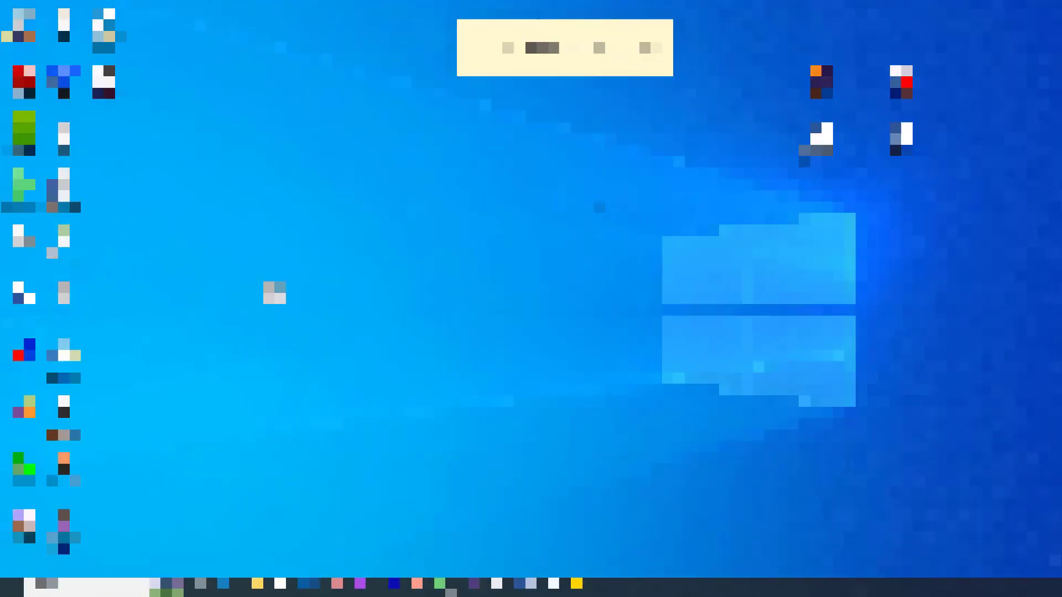
# Open the code text file on the desktop and examine the shutdown command and its /s, /f and /t switches
pyautogui.doubleClick(274, 302)
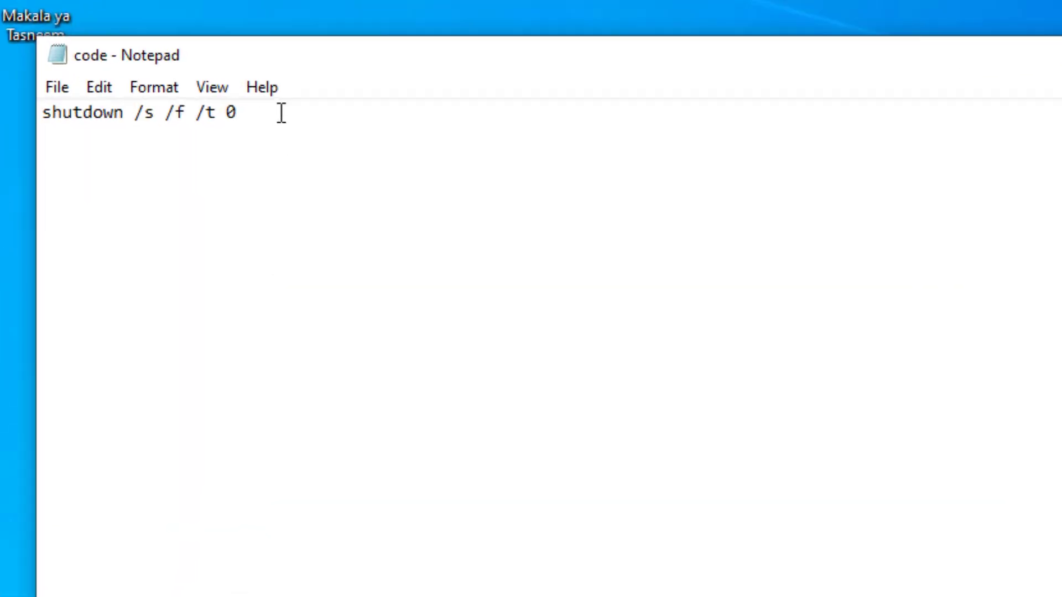
pyautogui.moveTo(269, 112); pyautogui.dragTo(37, 112)
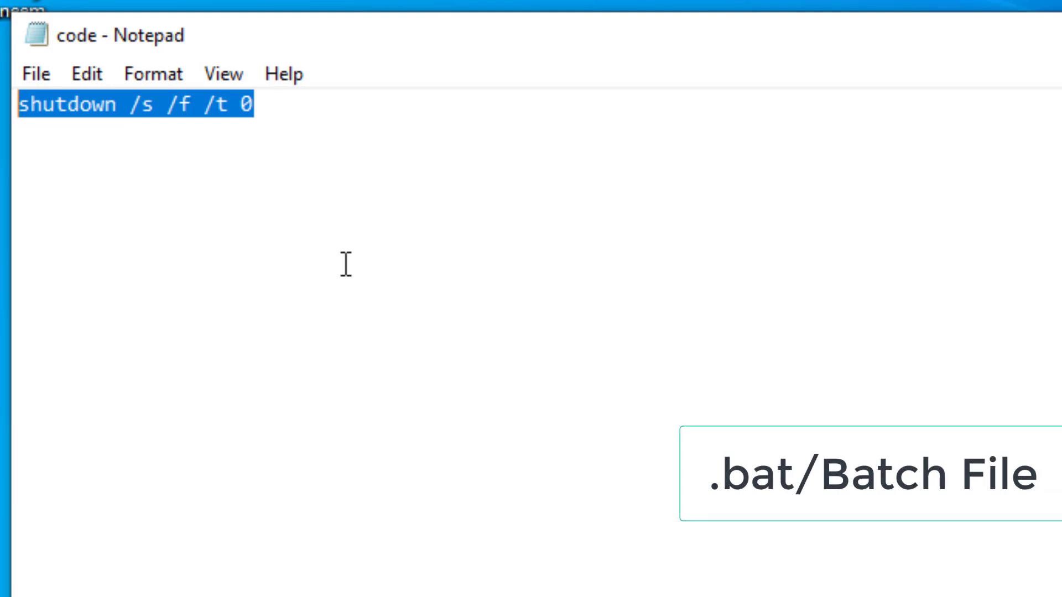
pyautogui.click(329, 117)
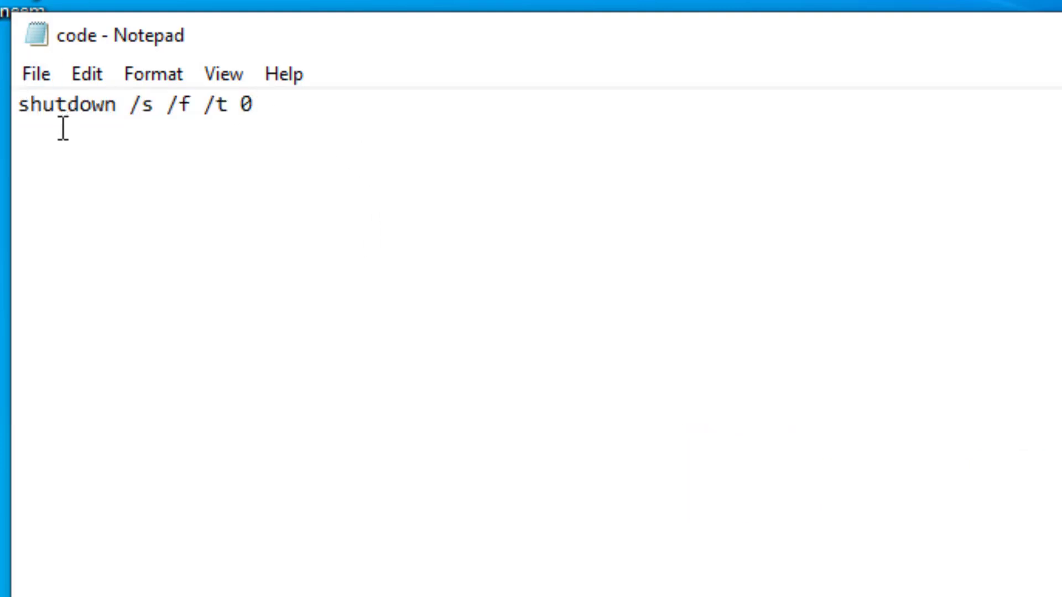
pyautogui.moveTo(19, 110); pyautogui.dragTo(104, 118)
pyautogui.click(38, 102)
pyautogui.moveTo(142, 115); pyautogui.dragTo(154, 118)
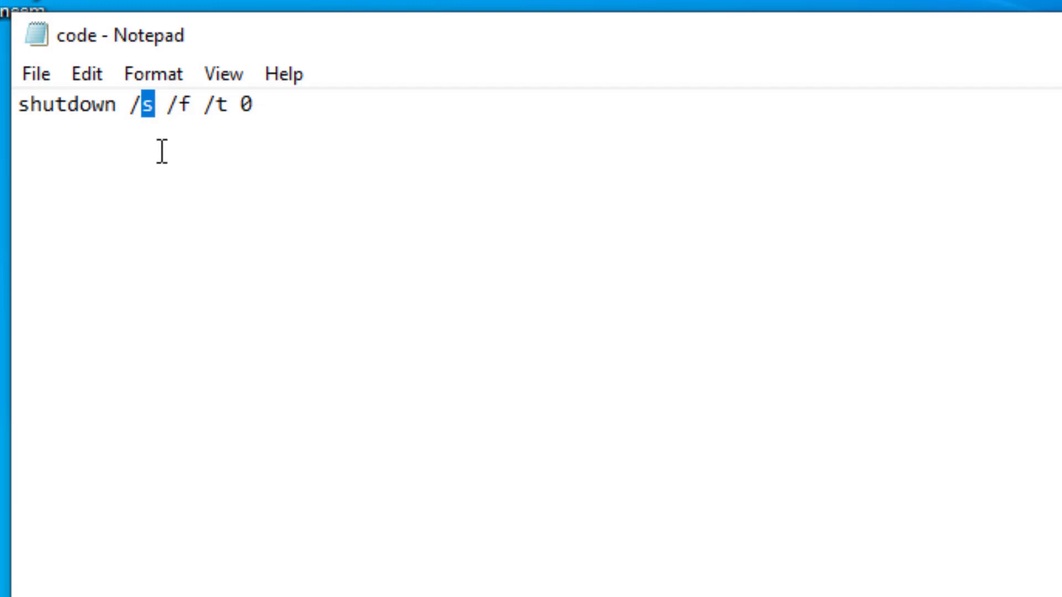
pyautogui.moveTo(178, 110); pyautogui.dragTo(197, 119)
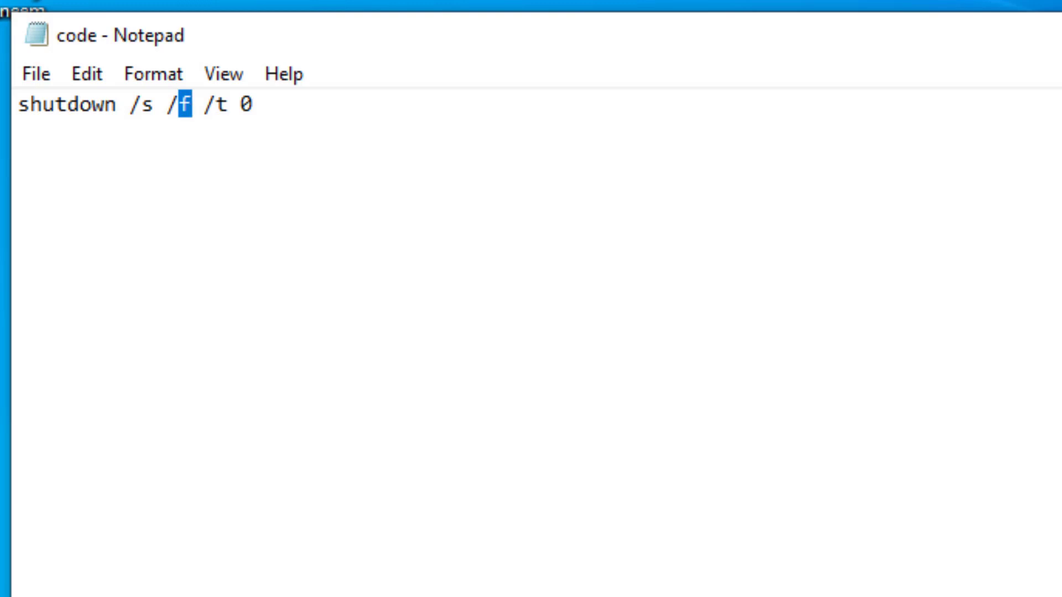
pyautogui.doubleClick(221, 109)
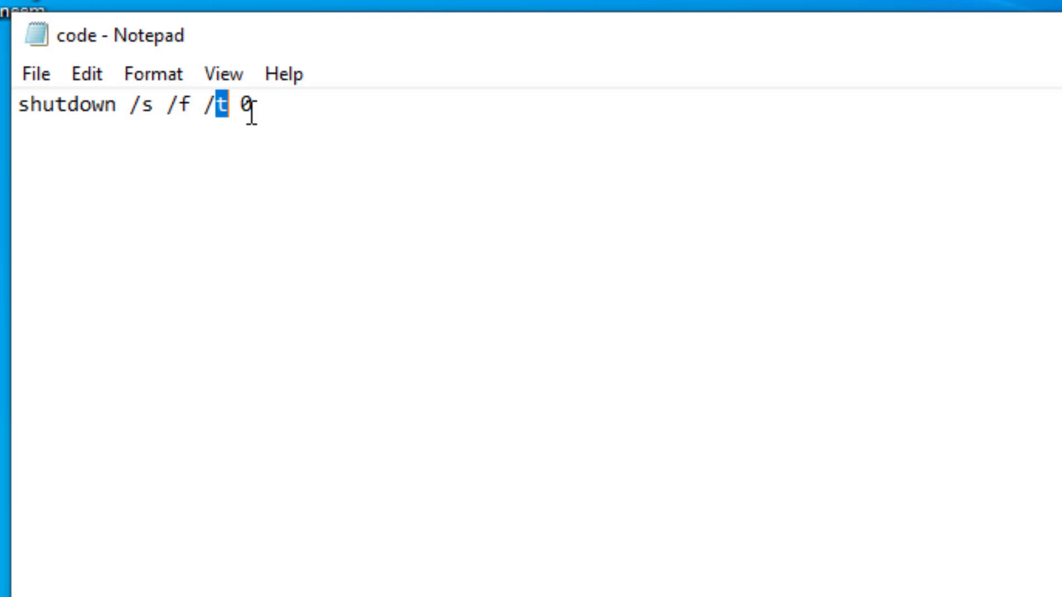
# Replace the 0 after /t with 60, try 120 instead, and clear the delay value
pyautogui.click(245, 104)
pyautogui.doubleClick(246, 104)
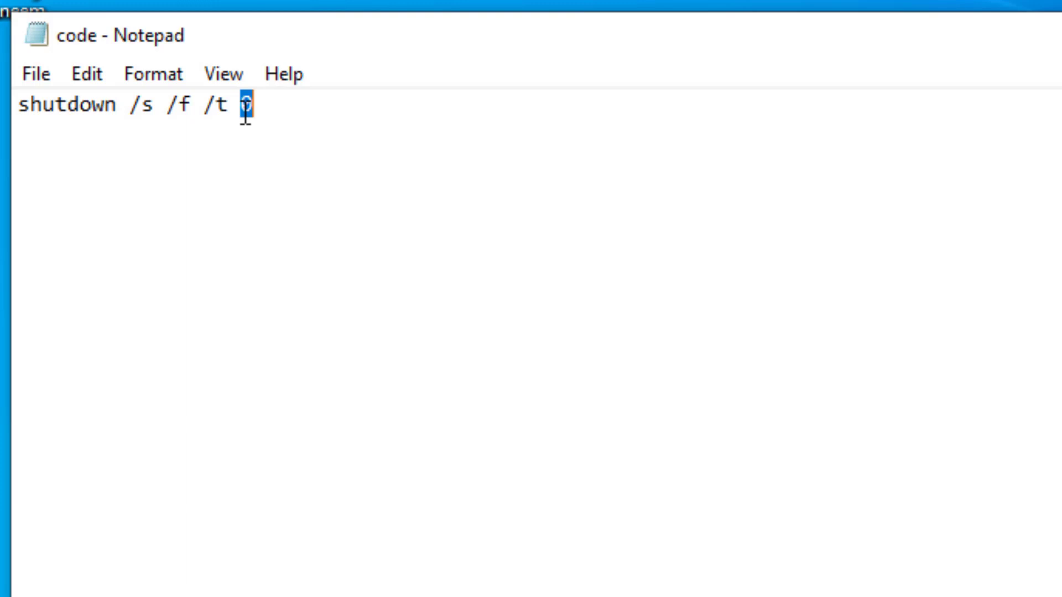
pyautogui.write('60')
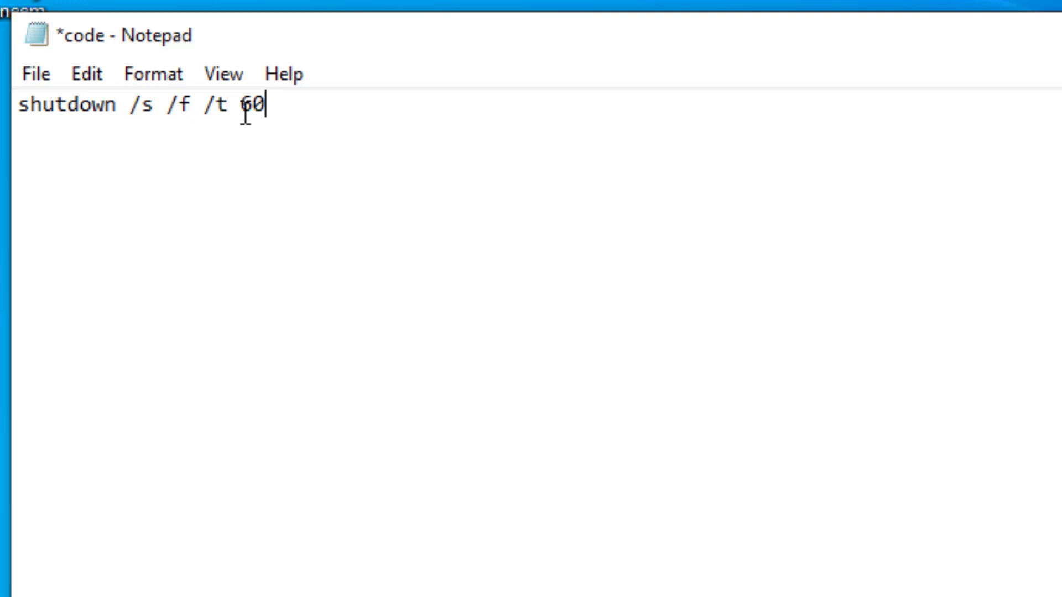
pyautogui.press('BackSpace')
pyautogui.press('BackSpace')
pyautogui.write('2')
pyautogui.press('BackSpace')
pyautogui.write('120')
pyautogui.press('BackSpace')
pyautogui.press('BackSpace')
pyautogui.press('BackSpace')
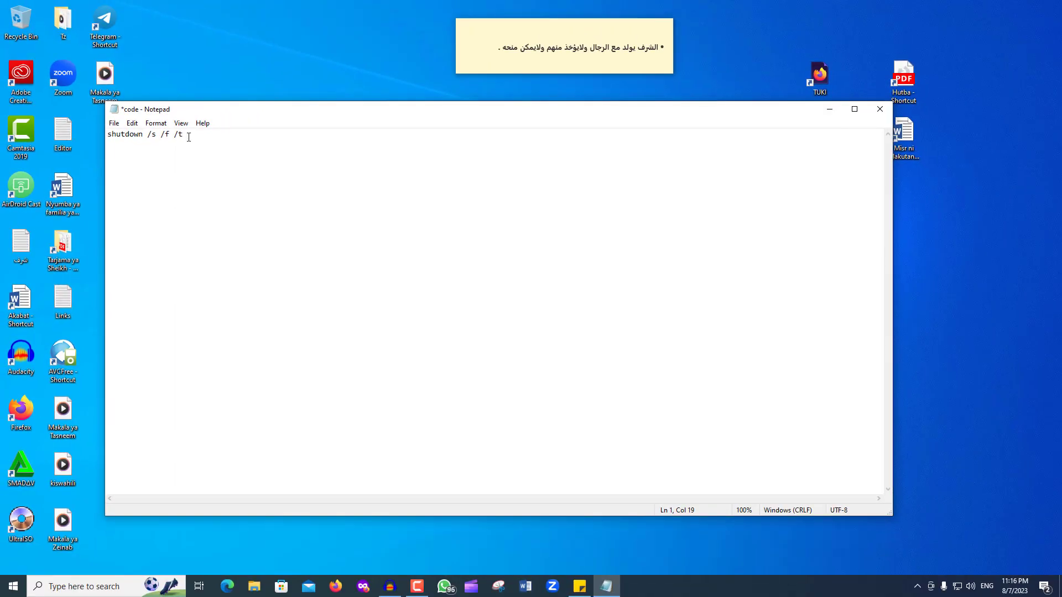
# Open Calculator, place it over the text window and multiply 60 by 60
pyautogui.press('XF86Calculator')
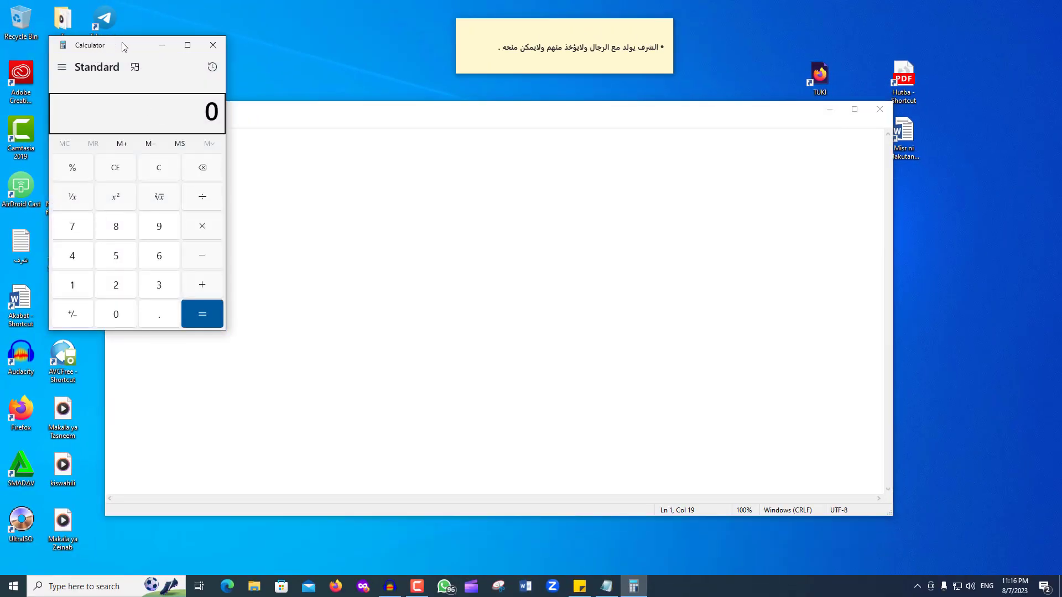
pyautogui.moveTo(124, 46); pyautogui.dragTo(539, 145)
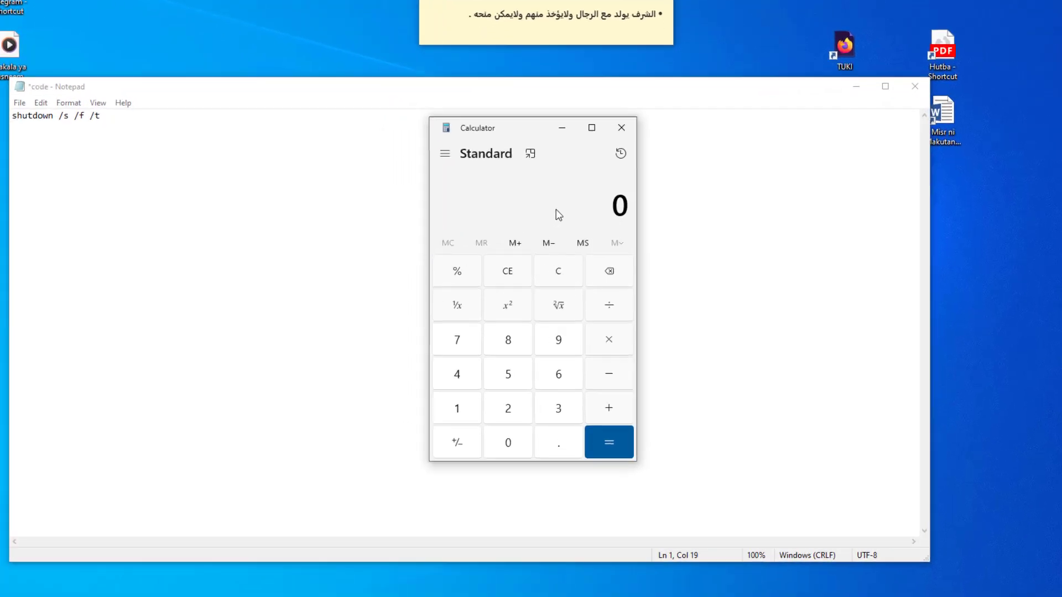
pyautogui.press('6')
pyautogui.press('0')
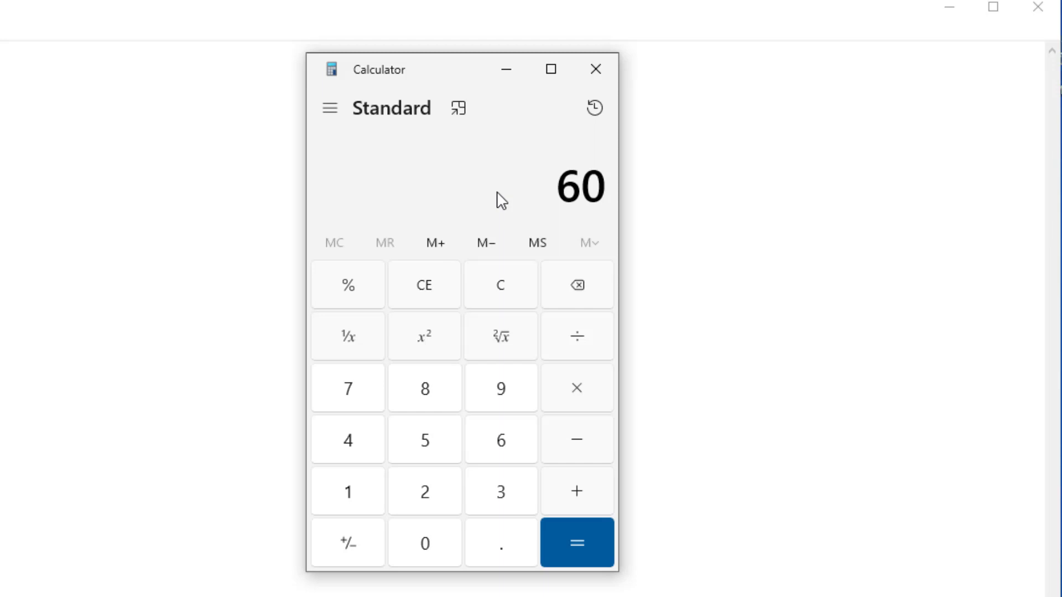
pyautogui.press('*')
pyautogui.write('60')
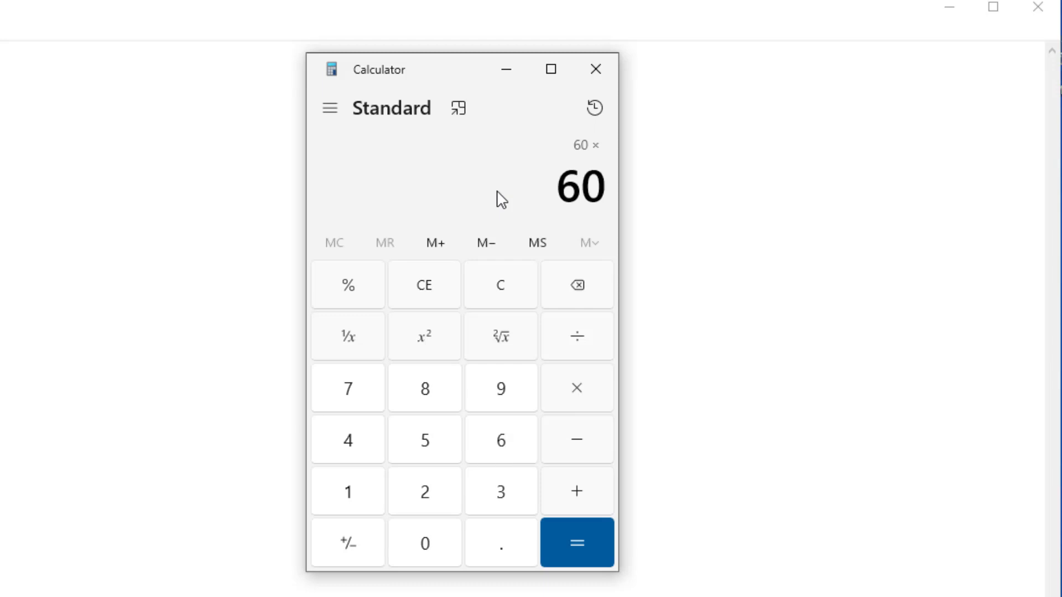
pyautogui.press('Return')
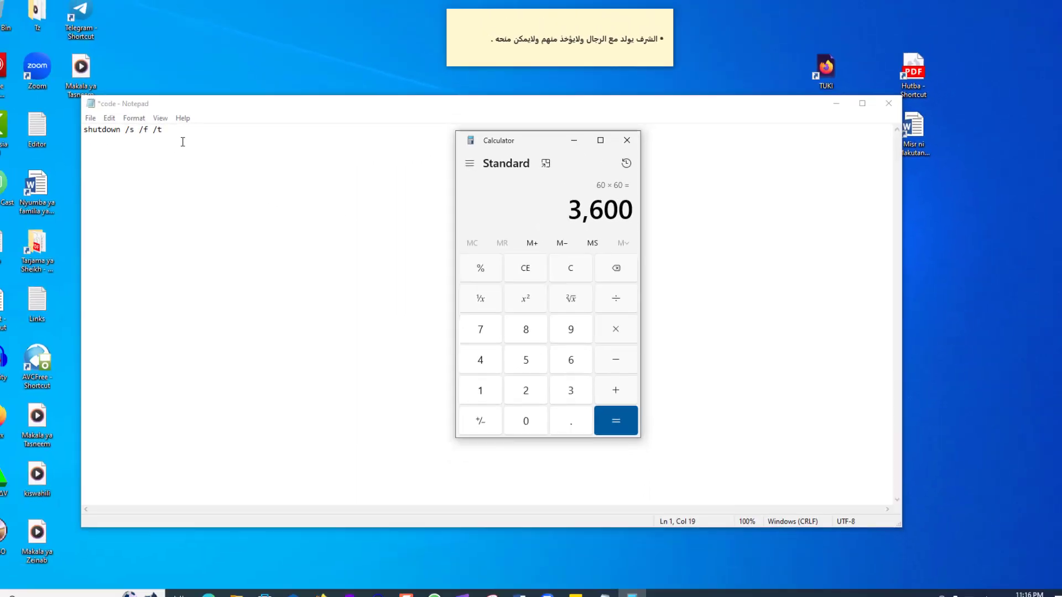
# Set the delay after /t to 3600 in the text file and select the whole shutdown command
pyautogui.click(191, 138)
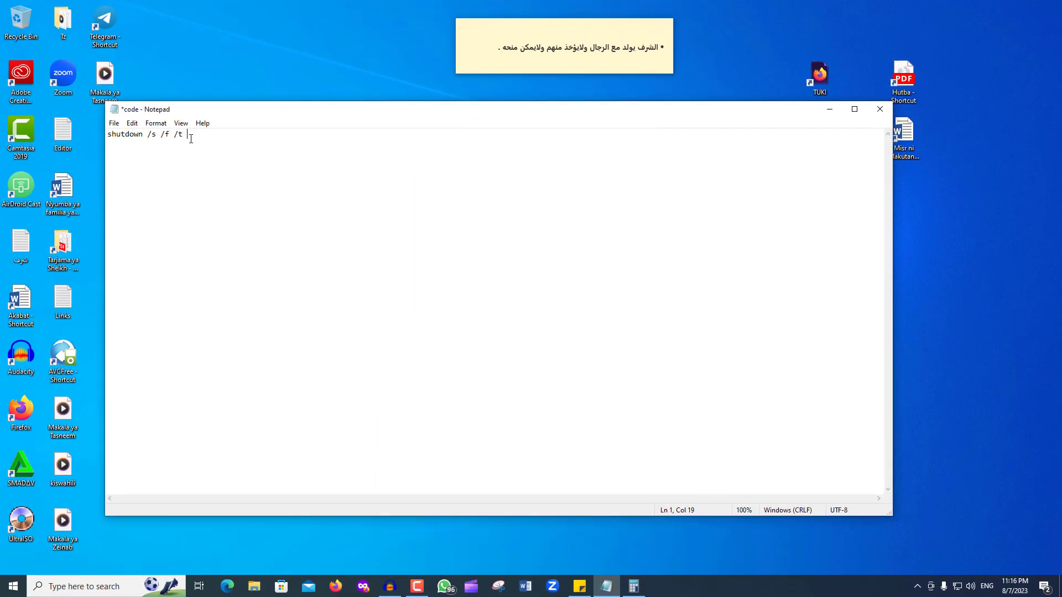
pyautogui.write('3600')
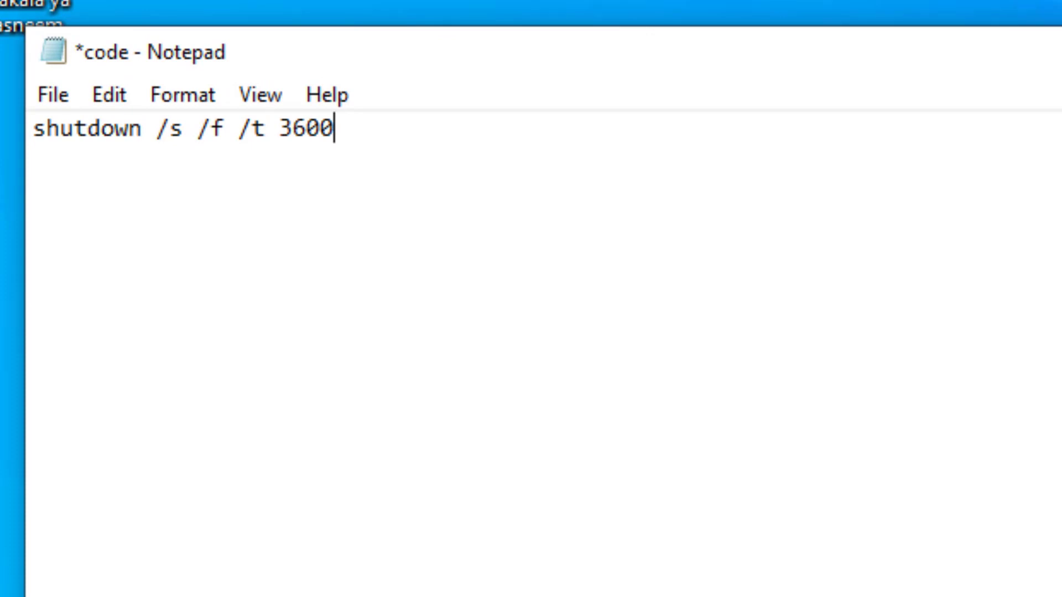
pyautogui.hotkey('ctrl', 'a')
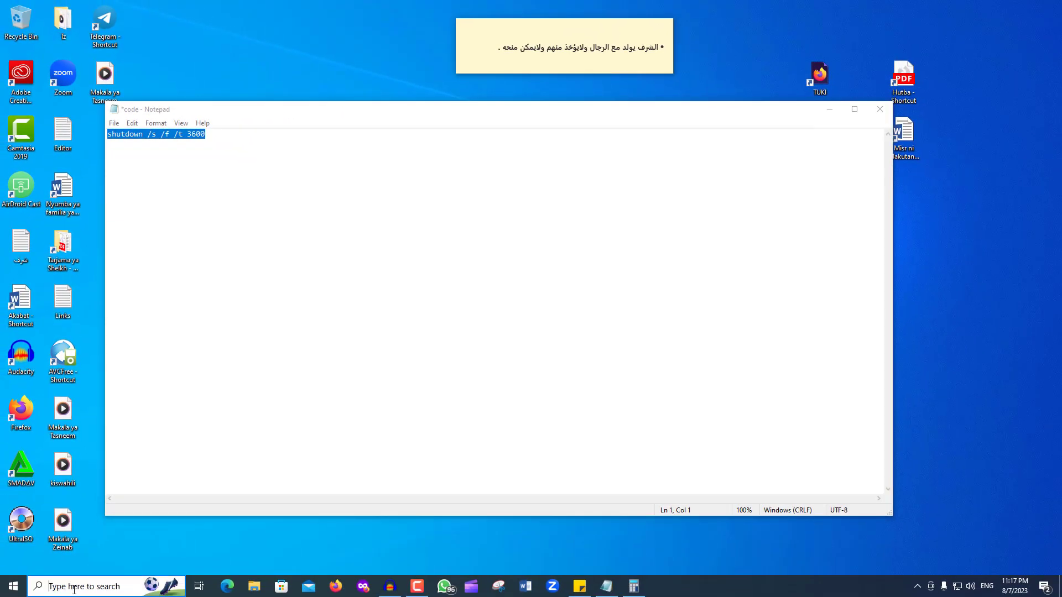
# Open Command Prompt and run shutdown /s /f /t 3600
pyautogui.click(77, 586)
pyautogui.write('cmd')
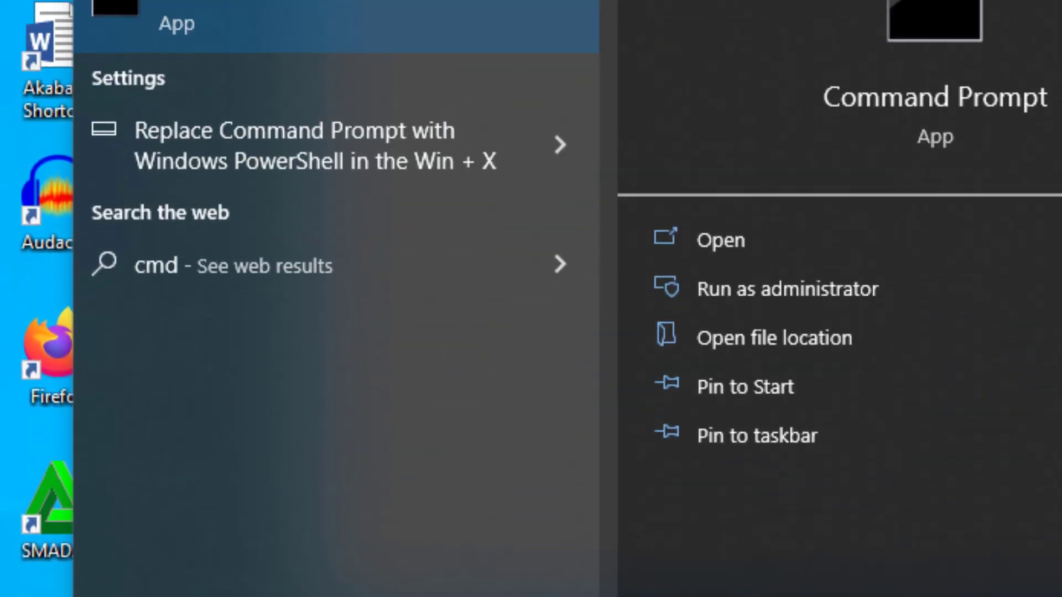
pyautogui.click(363, 159)
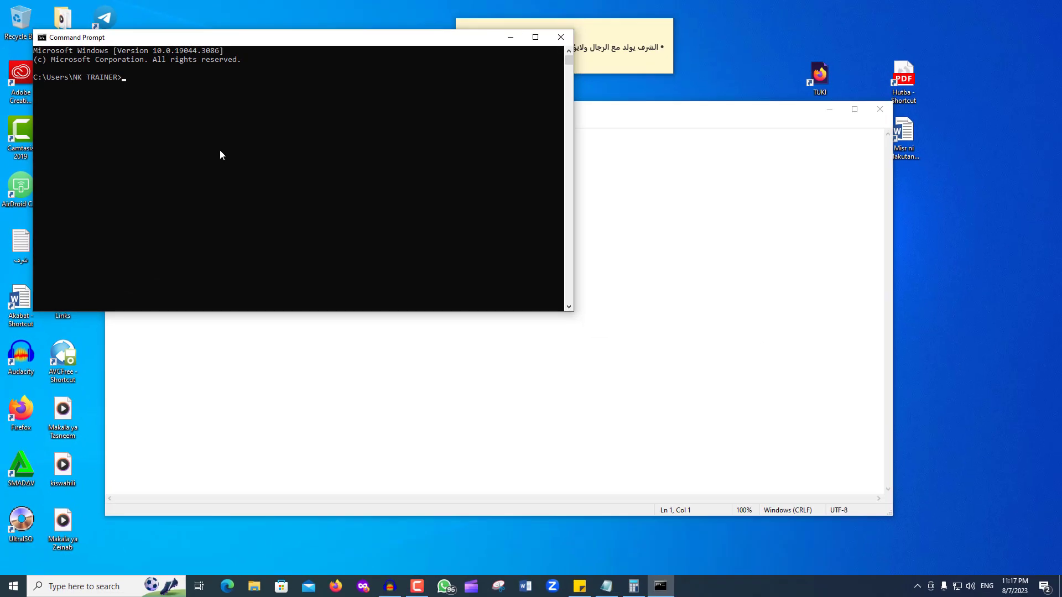
pyautogui.write('shutdown /s /f /t 3600')
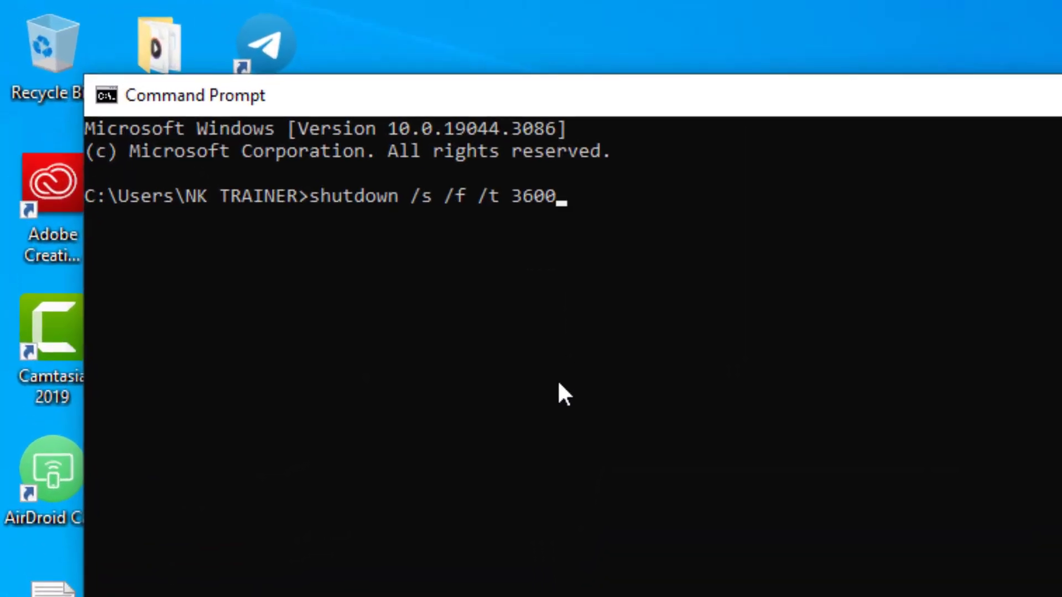
pyautogui.press('Return')
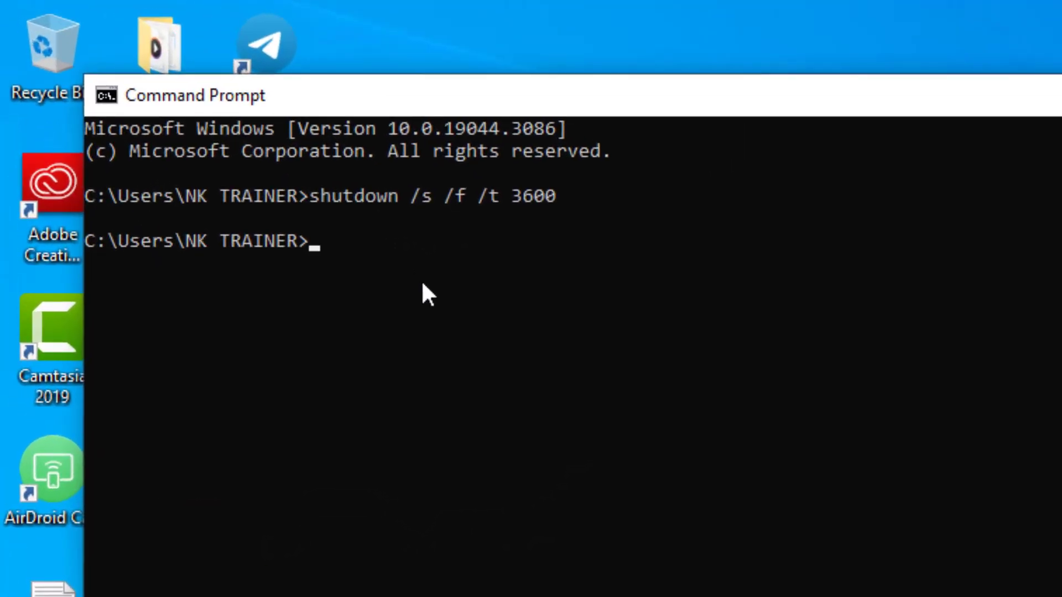
# Cancel the scheduled shutdown by running shutdown /a and close Command Prompt
pyautogui.write('shut')
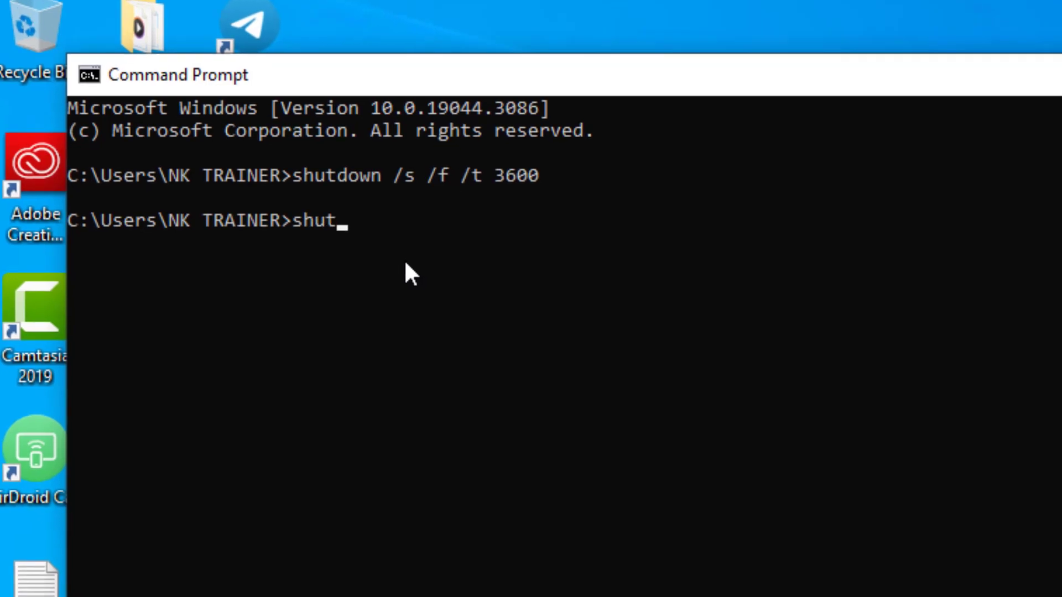
pyautogui.write('dow')
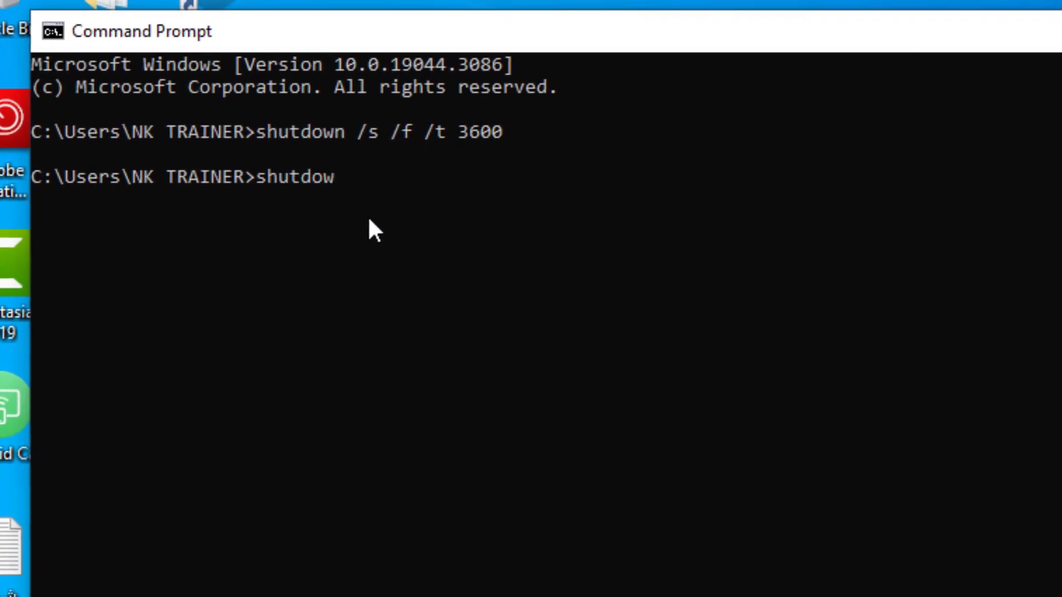
pyautogui.write('n /a')
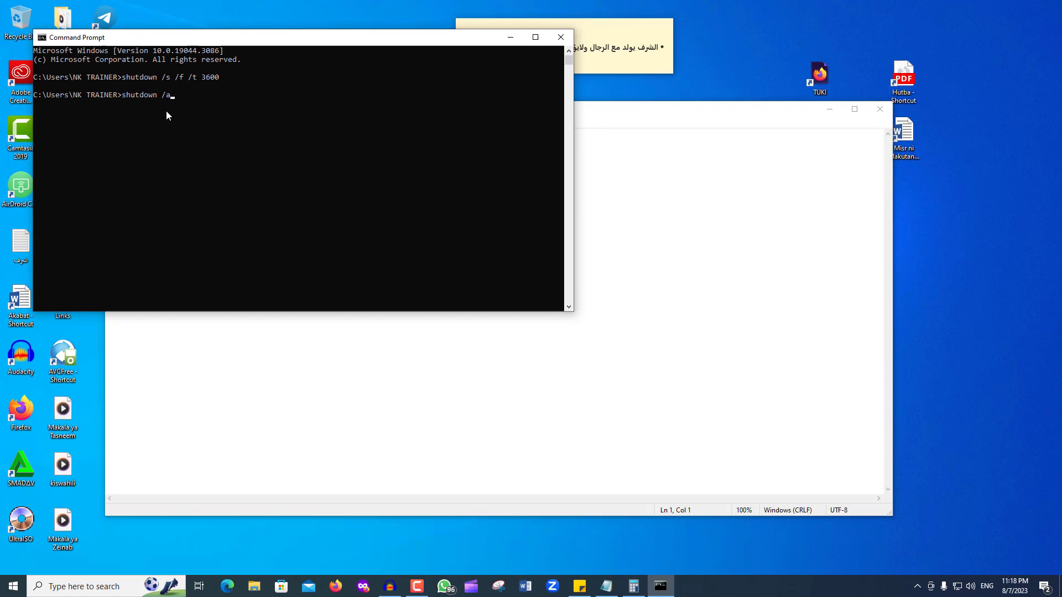
pyautogui.press('Return')
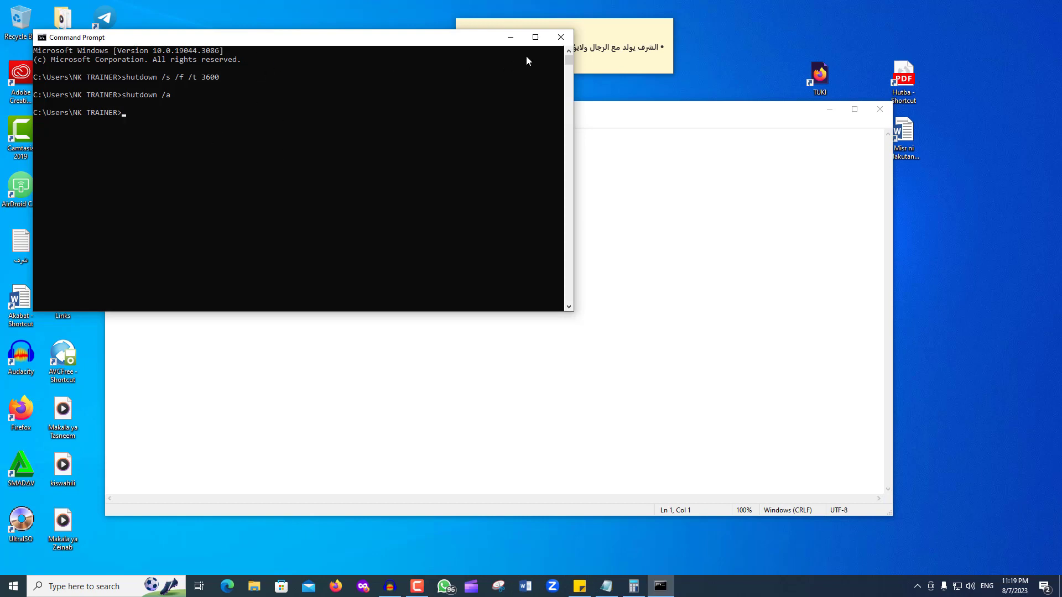
pyautogui.click(561, 38)
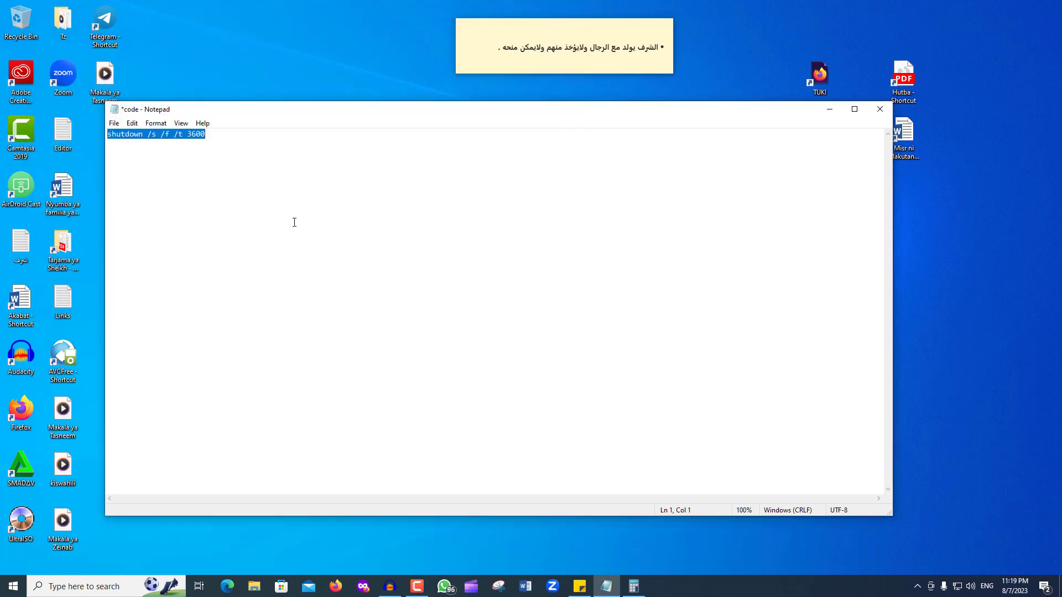
# Refresh the desktop and minimize the edited code file's window to uncover the desktop icons
pyautogui.rightClick(253, 37)
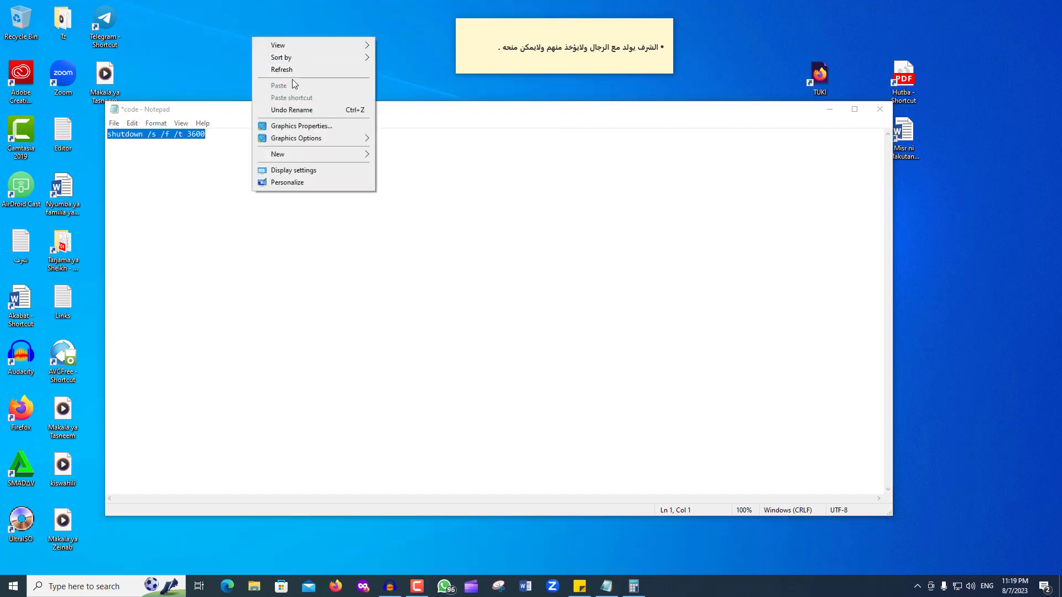
pyautogui.click(290, 70)
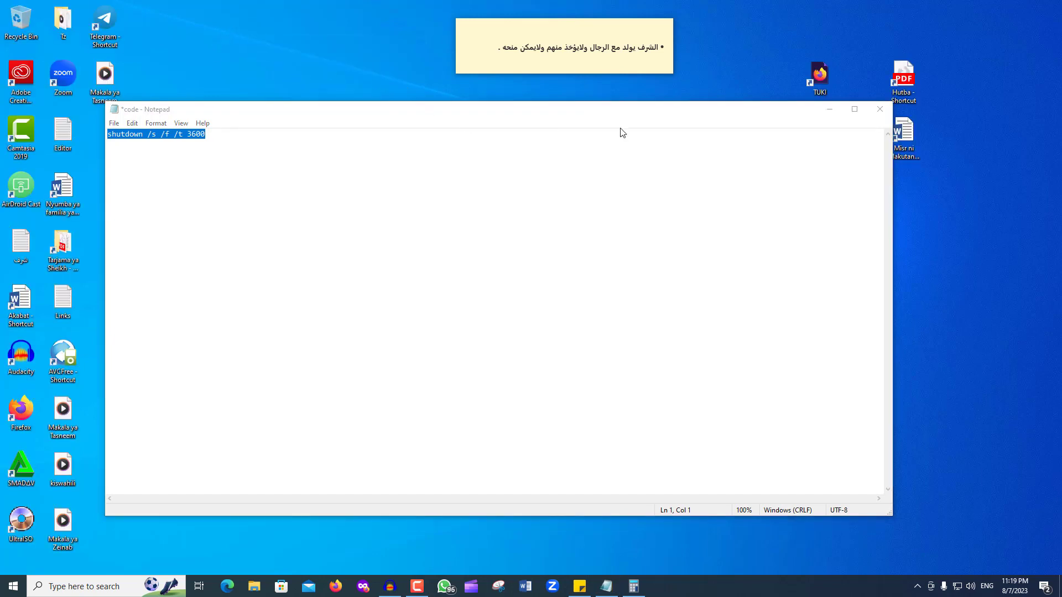
pyautogui.click(830, 109)
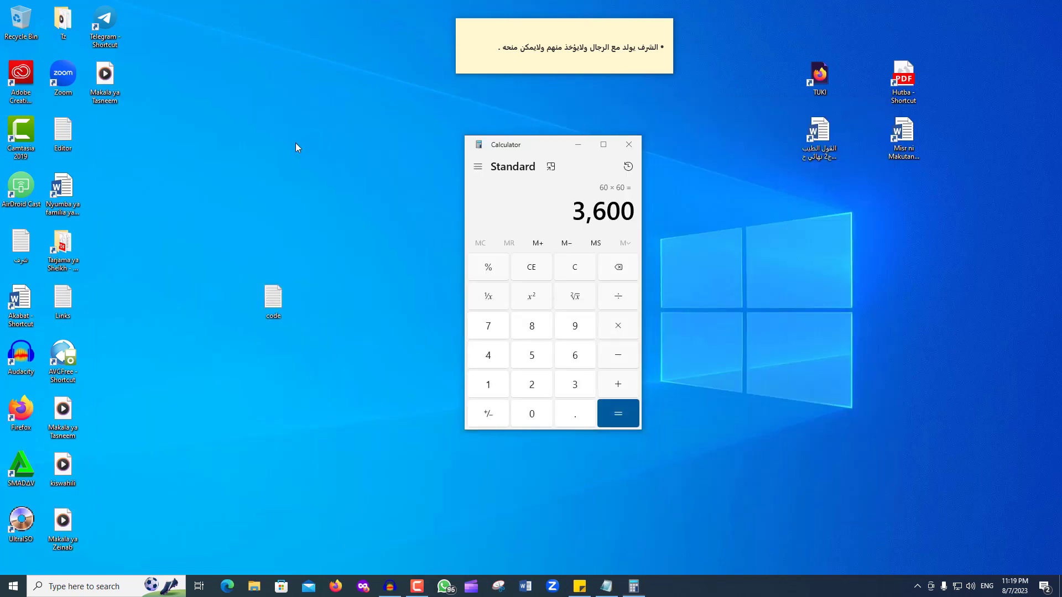
pyautogui.rightClick(296, 143)
pyautogui.click(318, 173)
# Reopen the code text file from the desktop and start saving it as a new file of type All Files
pyautogui.doubleClick(275, 301)
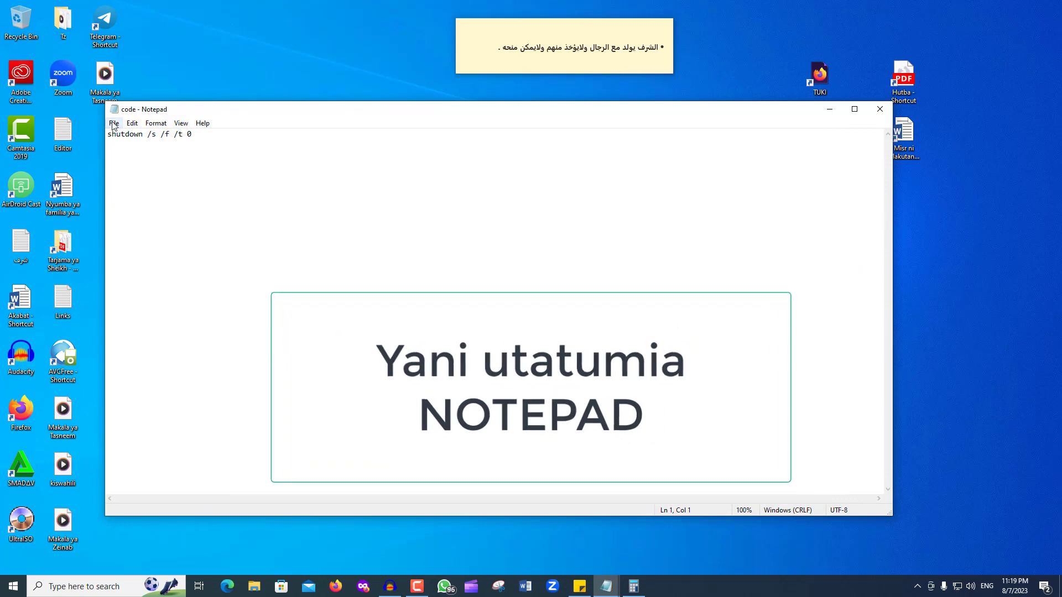
pyautogui.click(114, 123)
pyautogui.click(256, 322)
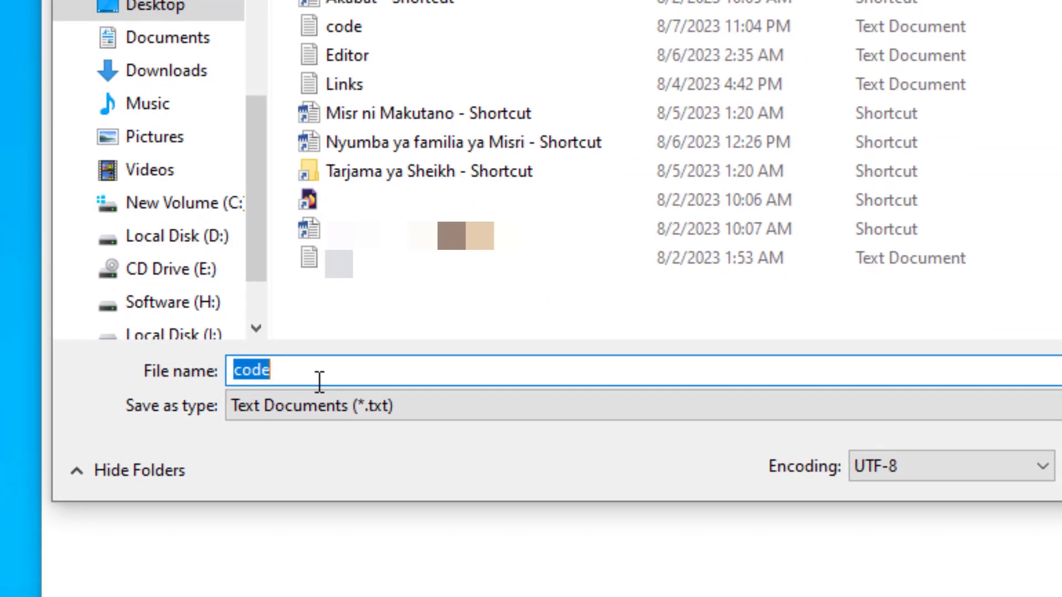
pyautogui.click(370, 541)
pyautogui.click(307, 456)
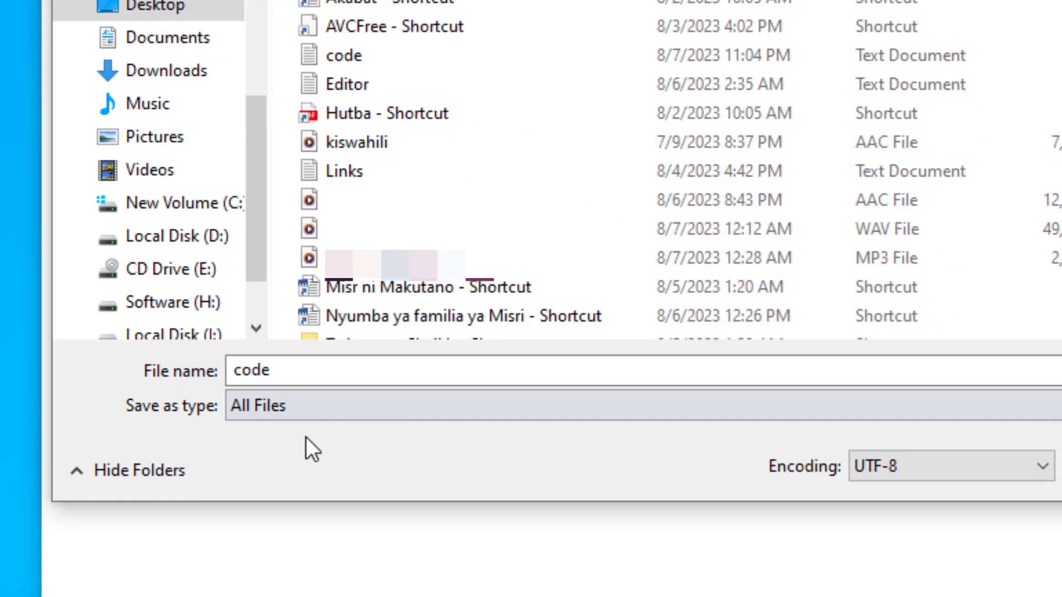
# Name the file Shutdownbaada ya saa 1.bat and save it to the desktop with UTF-8 encoding
pyautogui.click(311, 367)
pyautogui.click(313, 366)
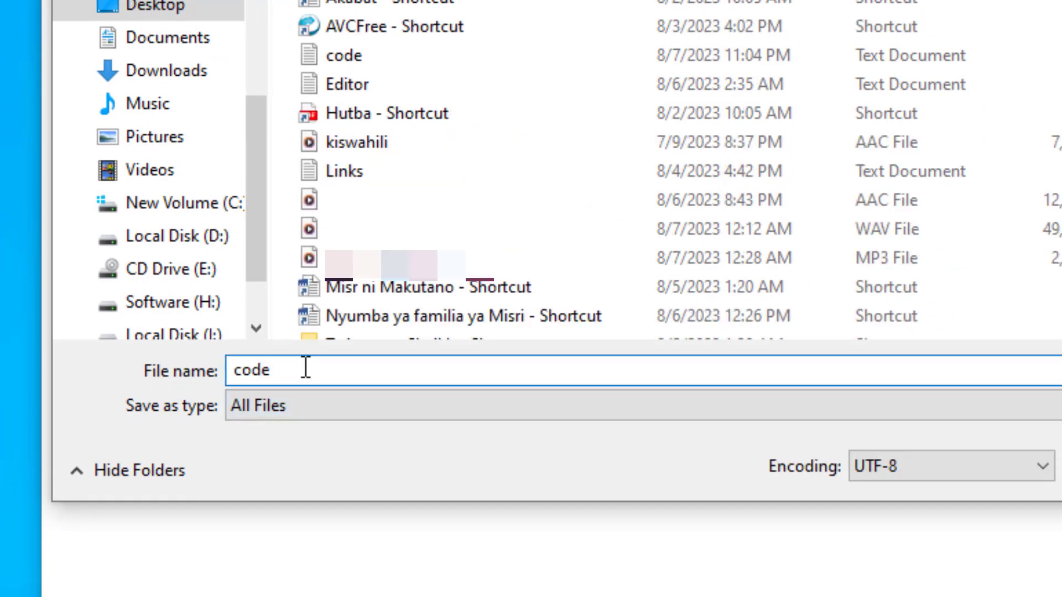
pyautogui.moveTo(304, 367); pyautogui.dragTo(231, 370)
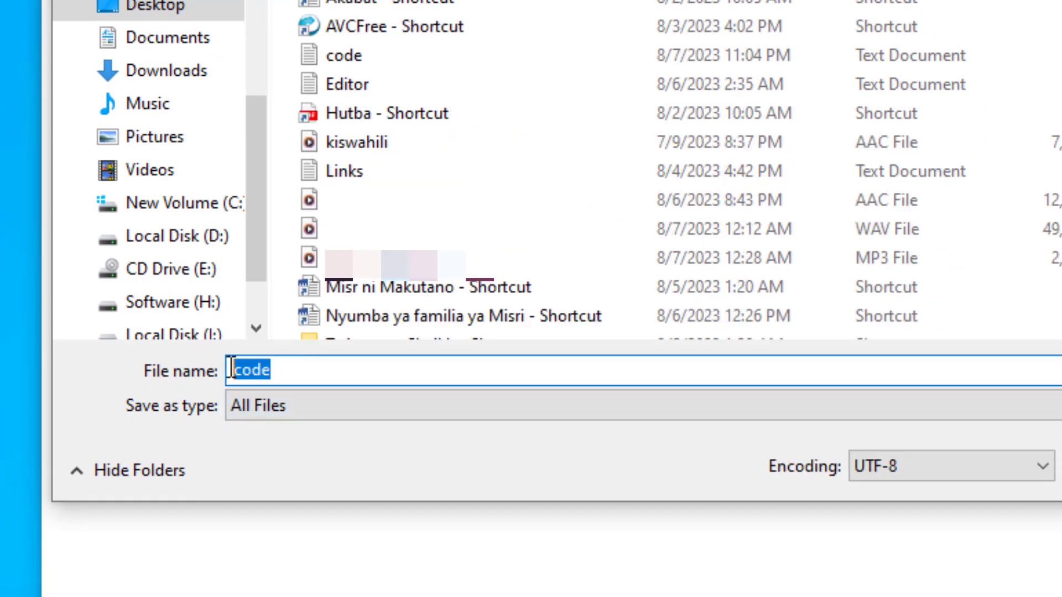
pyautogui.write('Shu')
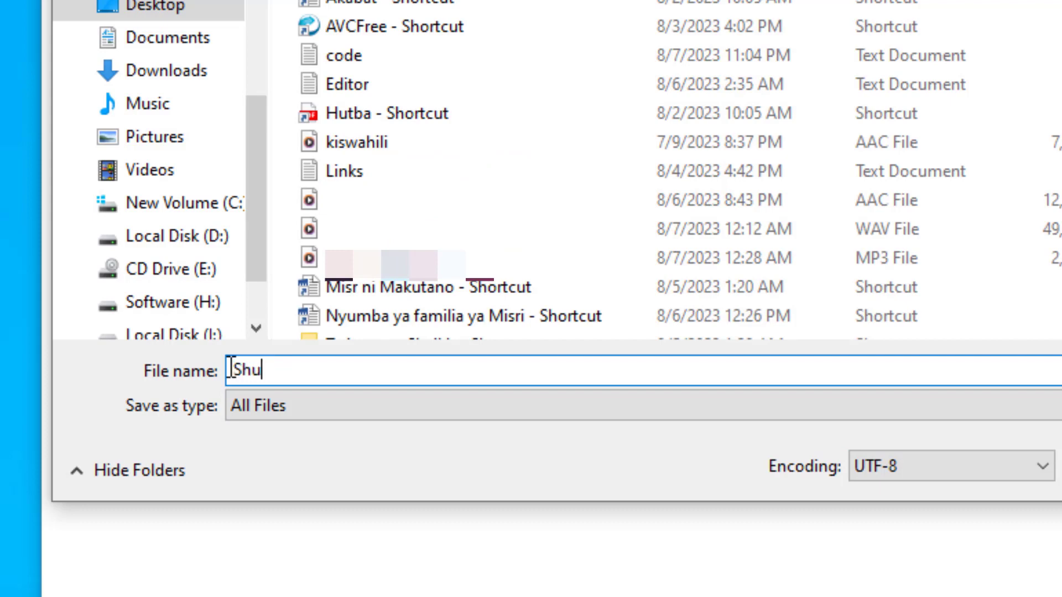
pyautogui.write('tdownbaada')
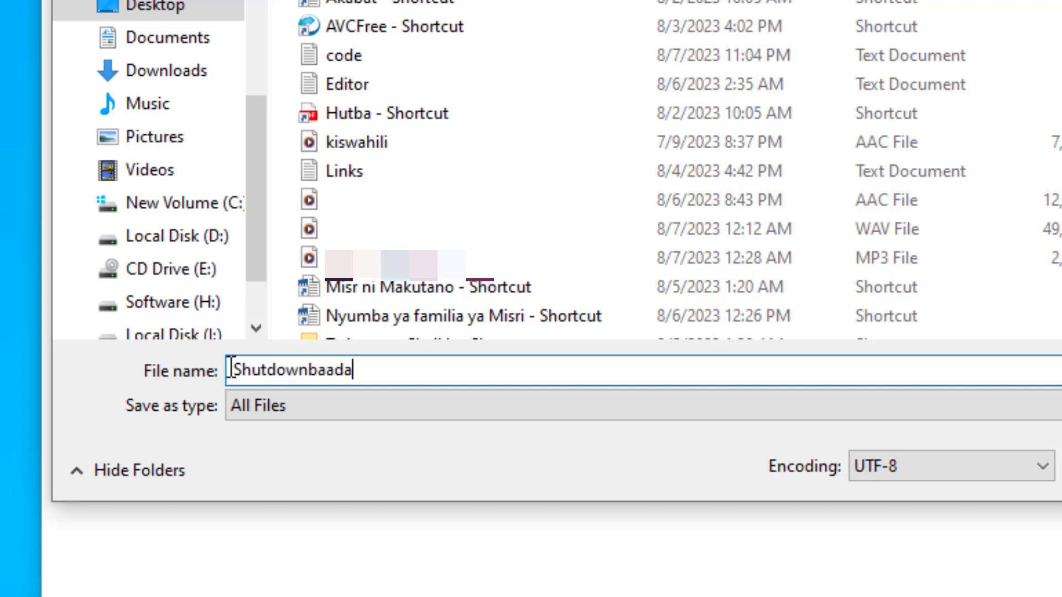
pyautogui.write(' ya saa 1')
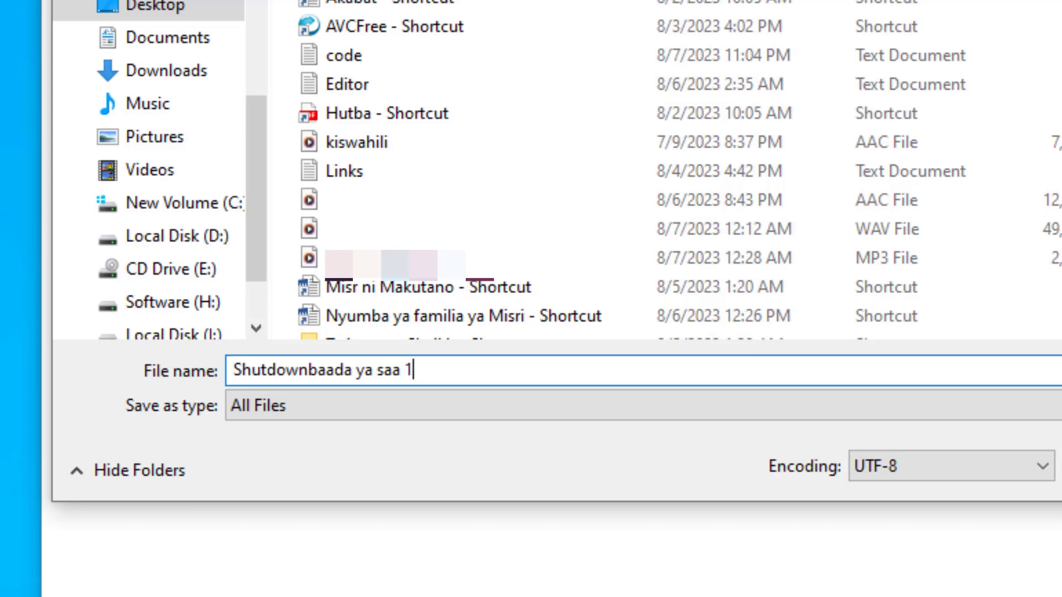
pyautogui.write('.bat')
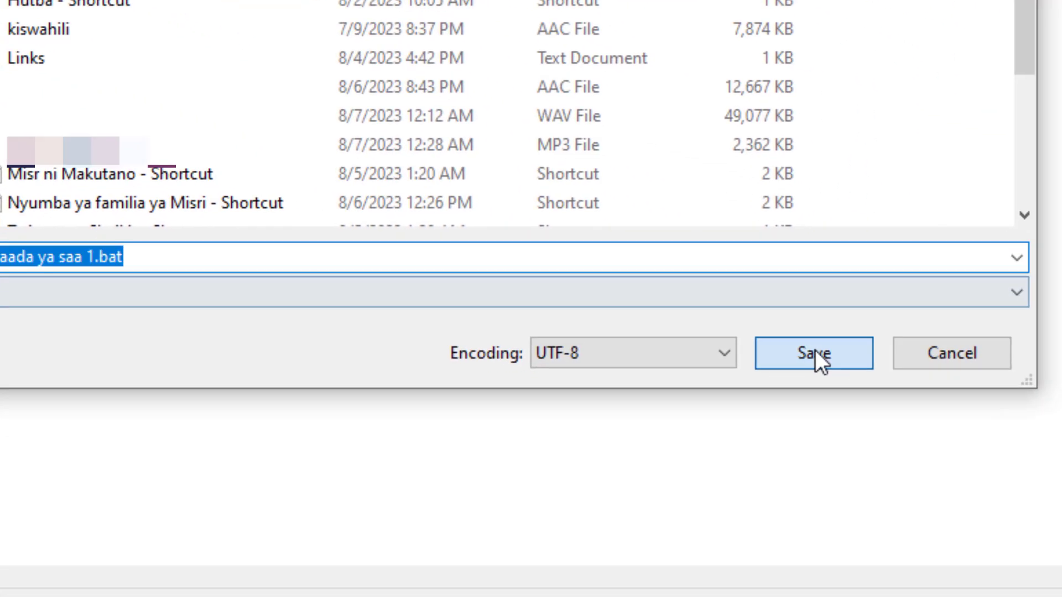
pyautogui.click(1026, 429)
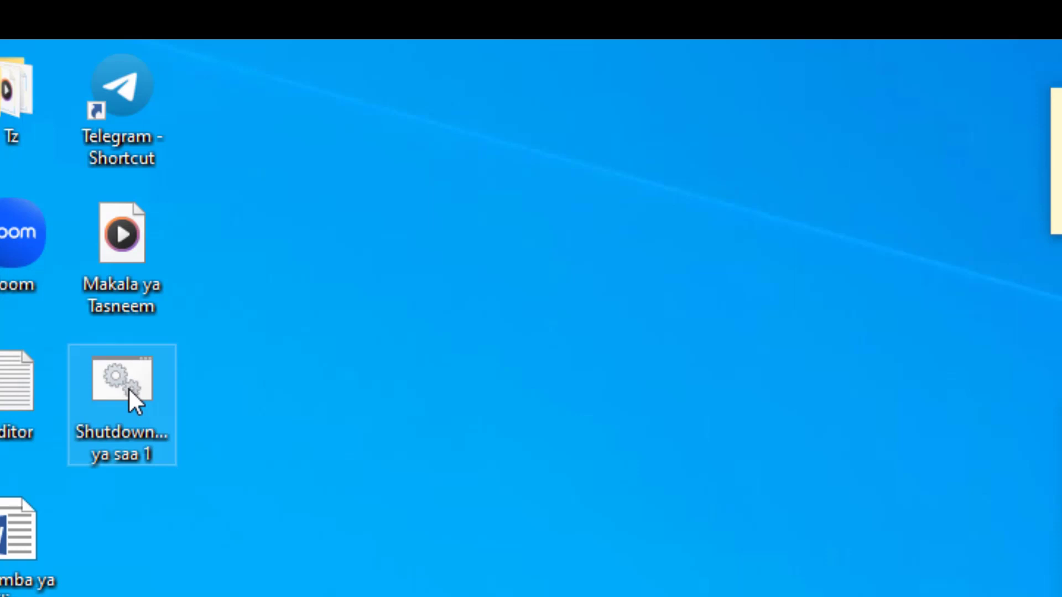
# Edit the new batch file on the desktop so its /t delay is 3600, save it and close it
pyautogui.click(129, 388)
pyautogui.rightClick(128, 390)
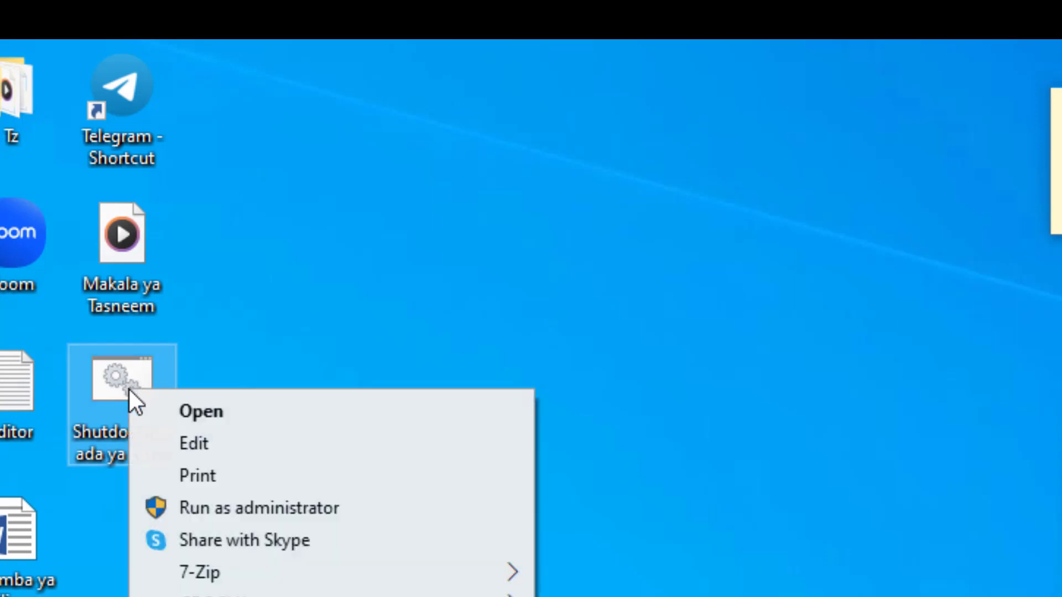
pyautogui.click(231, 459)
pyautogui.click(350, 394)
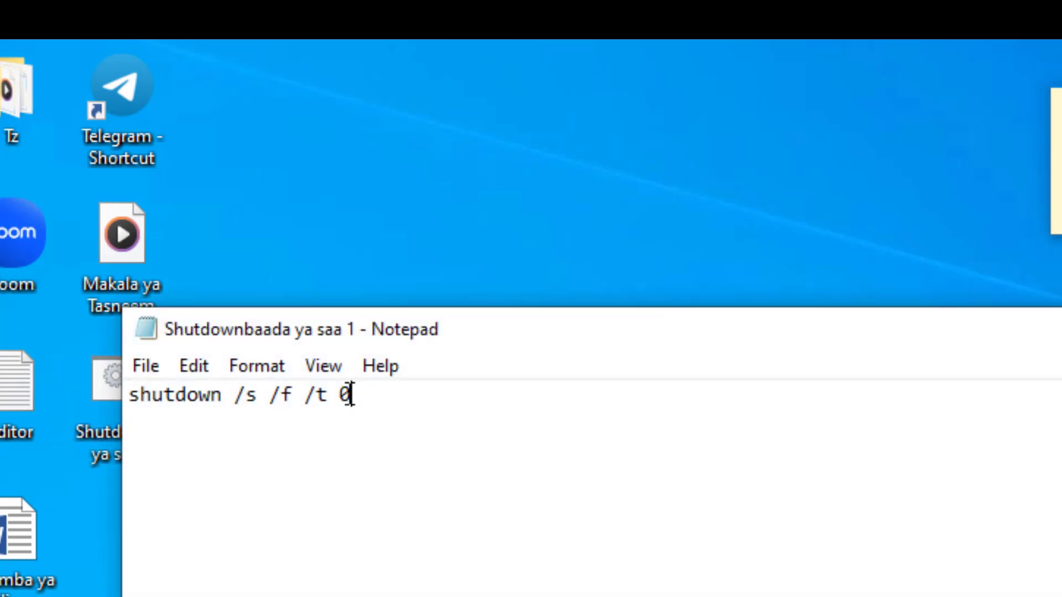
pyautogui.doubleClick(350, 394)
pyautogui.write('3600')
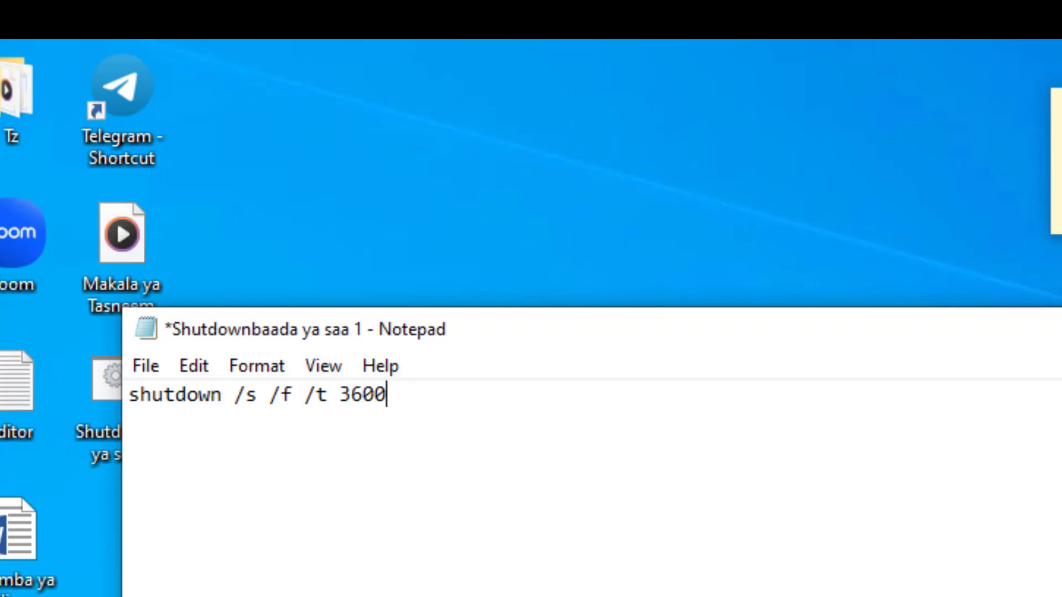
pyautogui.hotkey('ctrl', 's')
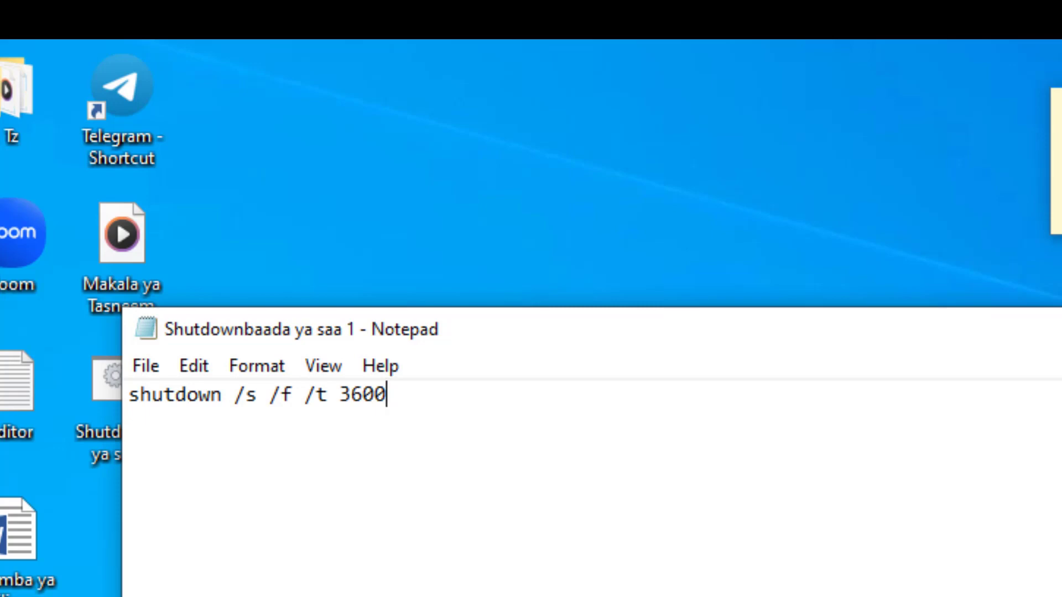
pyautogui.hotkey('alt', 'F4')
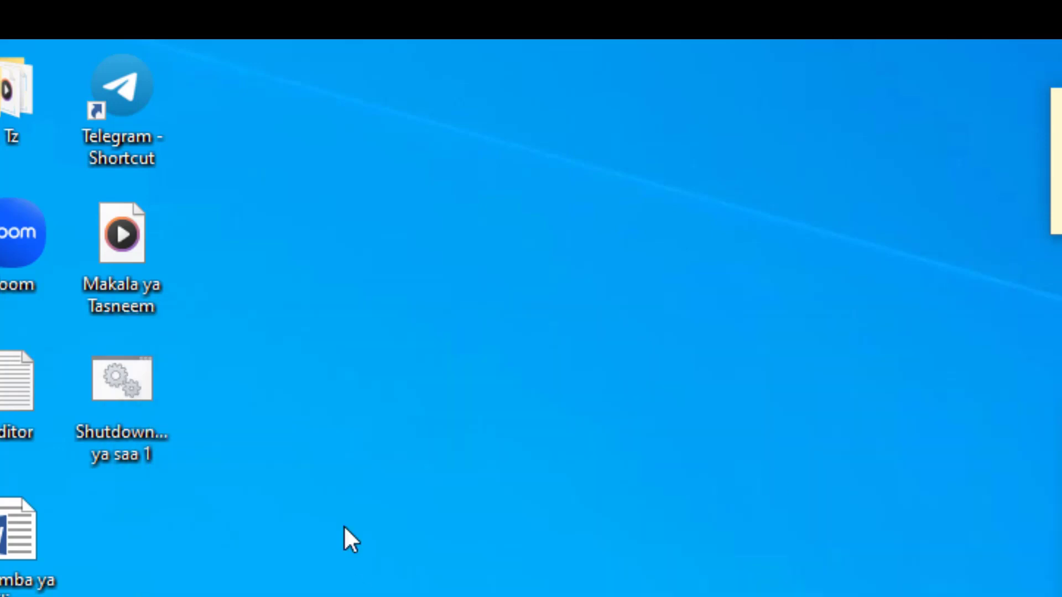
# Reopen the batch file for editing to check its saved shutdown command, and close it again
pyautogui.click(111, 391)
pyautogui.rightClick(112, 390)
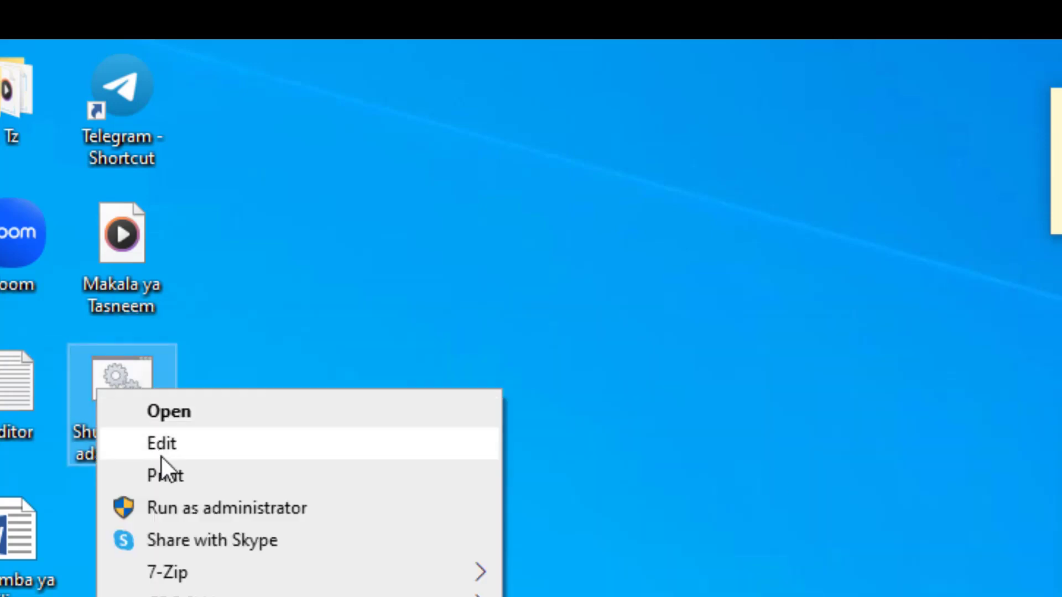
pyautogui.click(160, 454)
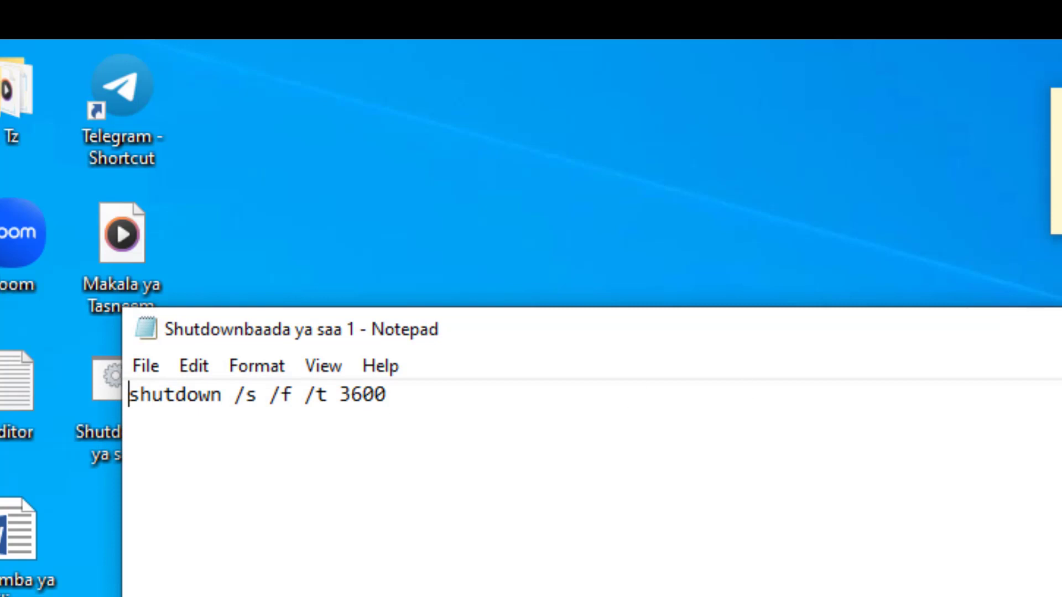
pyautogui.hotkey('alt', 'F4')
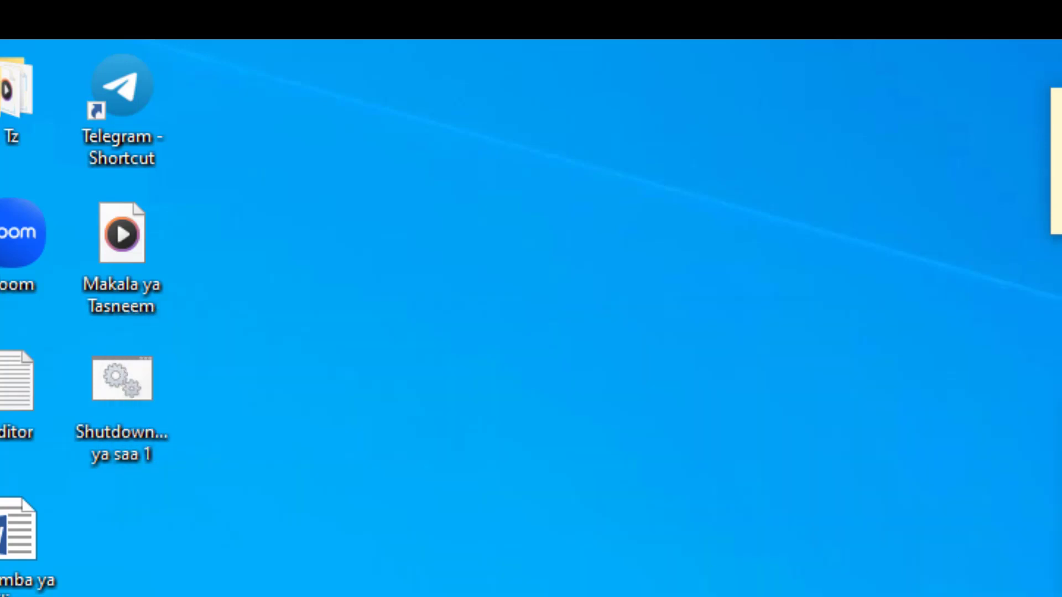
# Move the shutdown batch file to an empty area near the middle of the desktop and refresh the desktop
pyautogui.rightClick(478, 307)
pyautogui.click(539, 392)
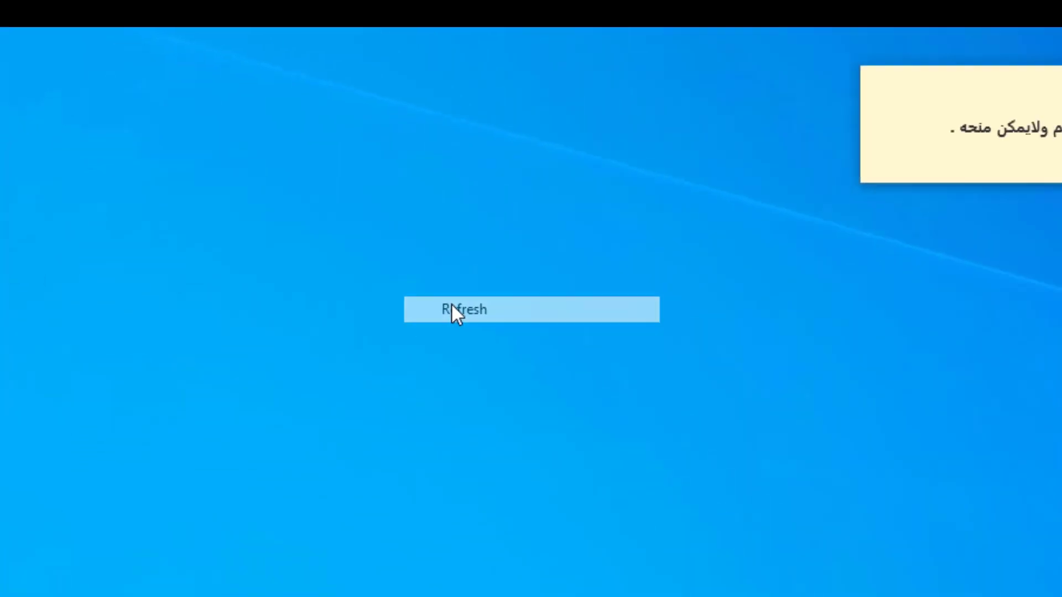
pyautogui.moveTo(399, 182); pyautogui.dragTo(445, 243)
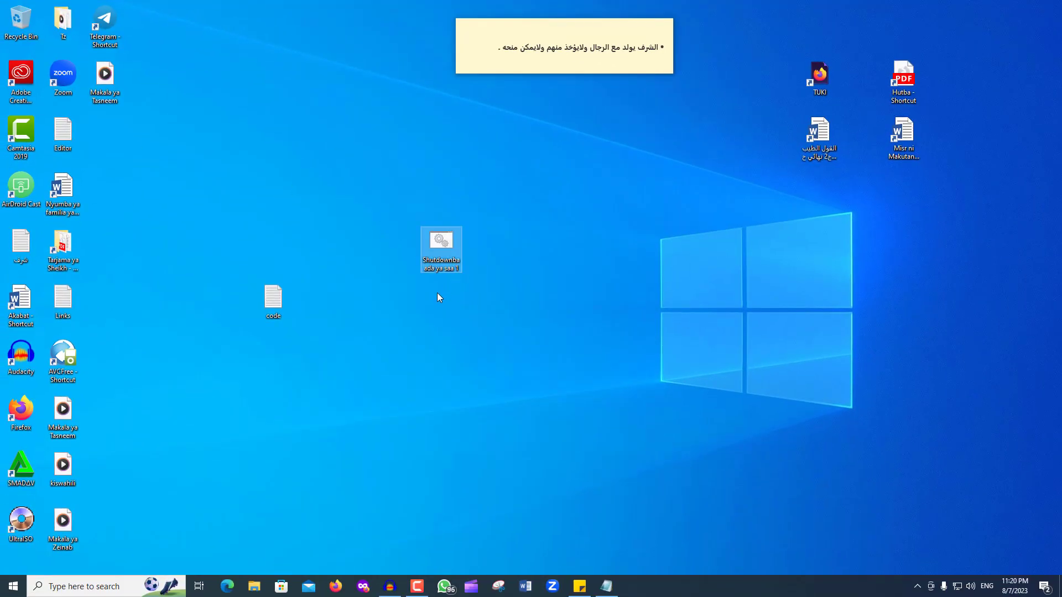
pyautogui.rightClick(366, 271)
pyautogui.click(380, 290)
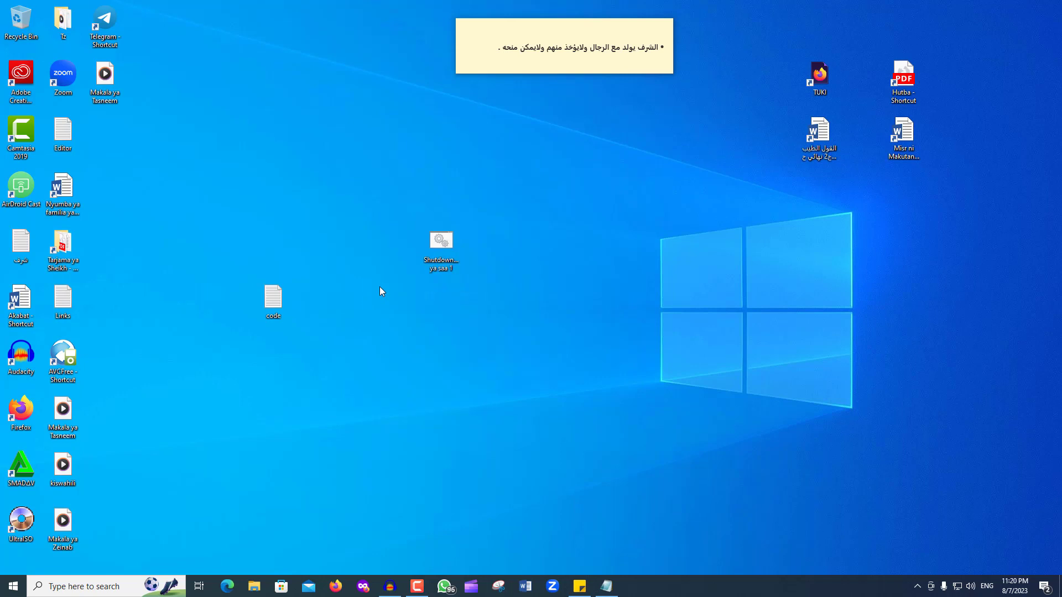
pyautogui.rightClick(360, 209)
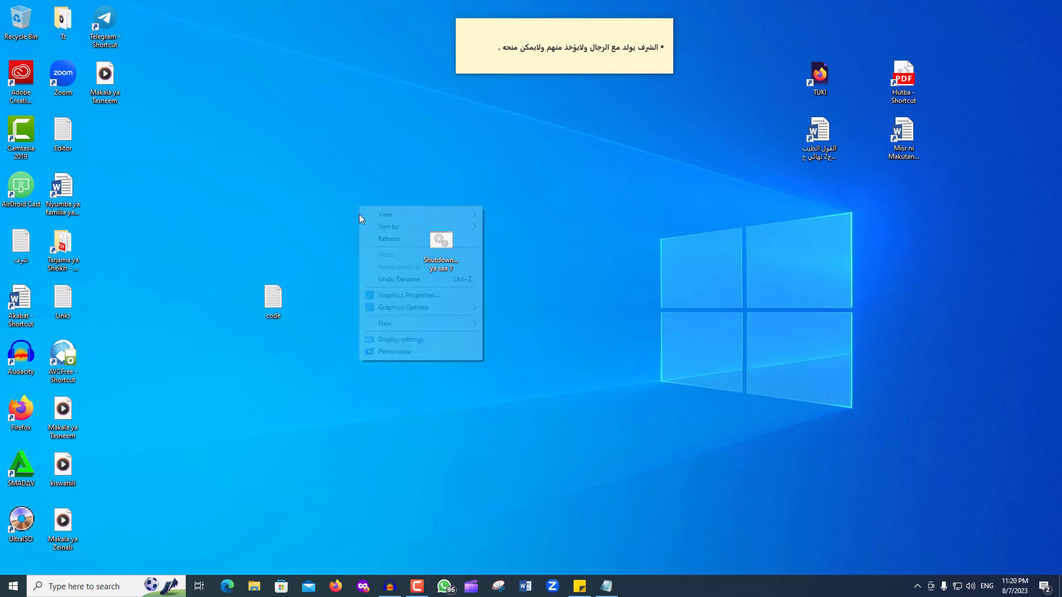
pyautogui.click(378, 243)
# Move the code text file closer to the desktop's icon columns, level with Links, and refresh the desktop
pyautogui.moveTo(281, 288); pyautogui.dragTo(140, 313)
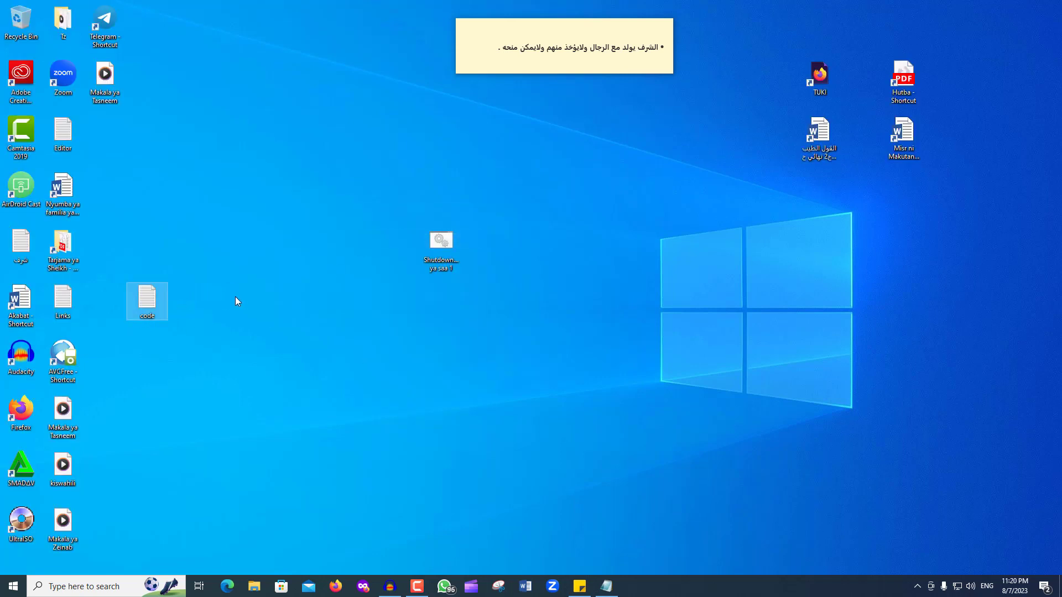
pyautogui.moveTo(465, 199); pyautogui.dragTo(406, 316)
pyautogui.rightClick(580, 232)
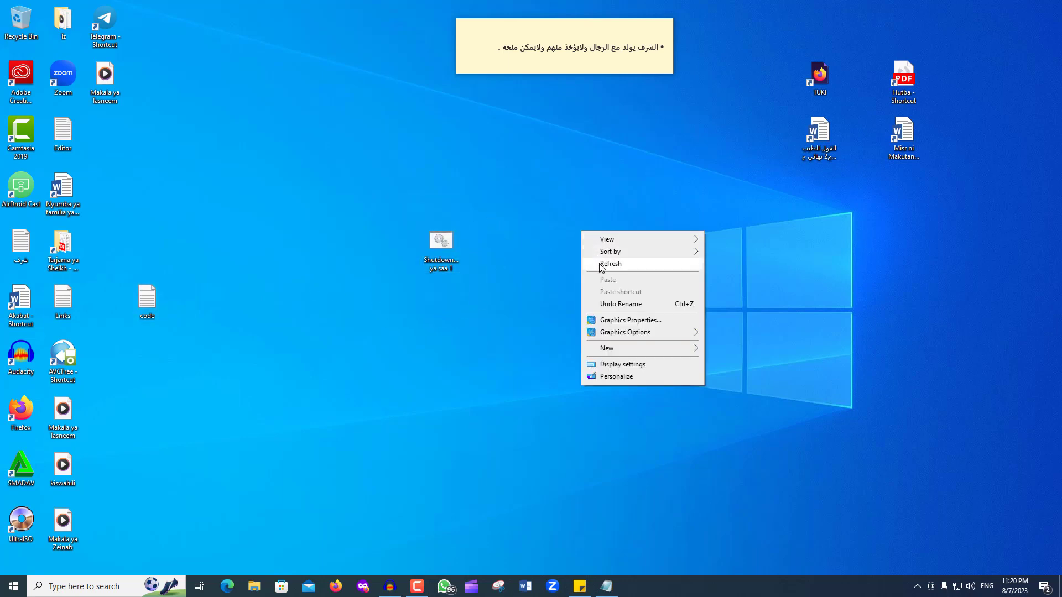
pyautogui.click(610, 263)
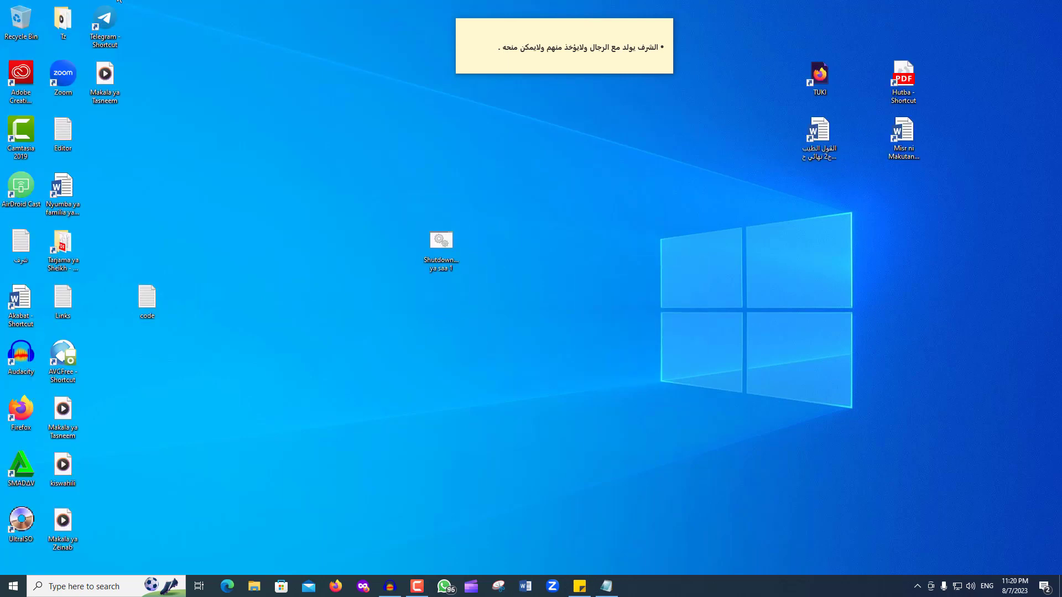
# Run the shutdown batch file from the desktop, dismiss the Windows logon reminder and refresh the desktop
pyautogui.doubleClick(449, 254)
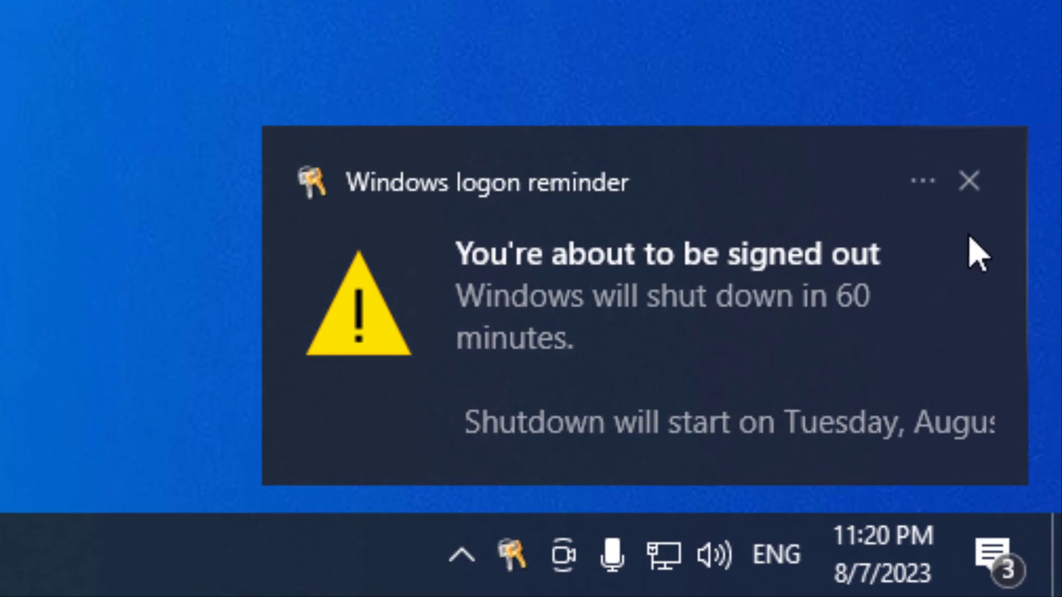
pyautogui.click(967, 183)
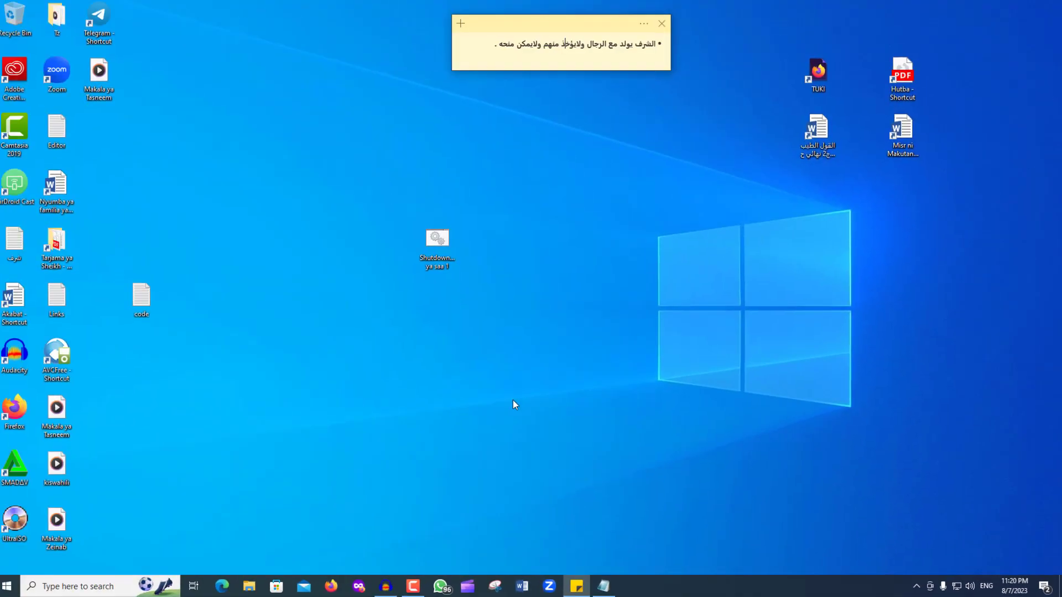
pyautogui.rightClick(269, 241)
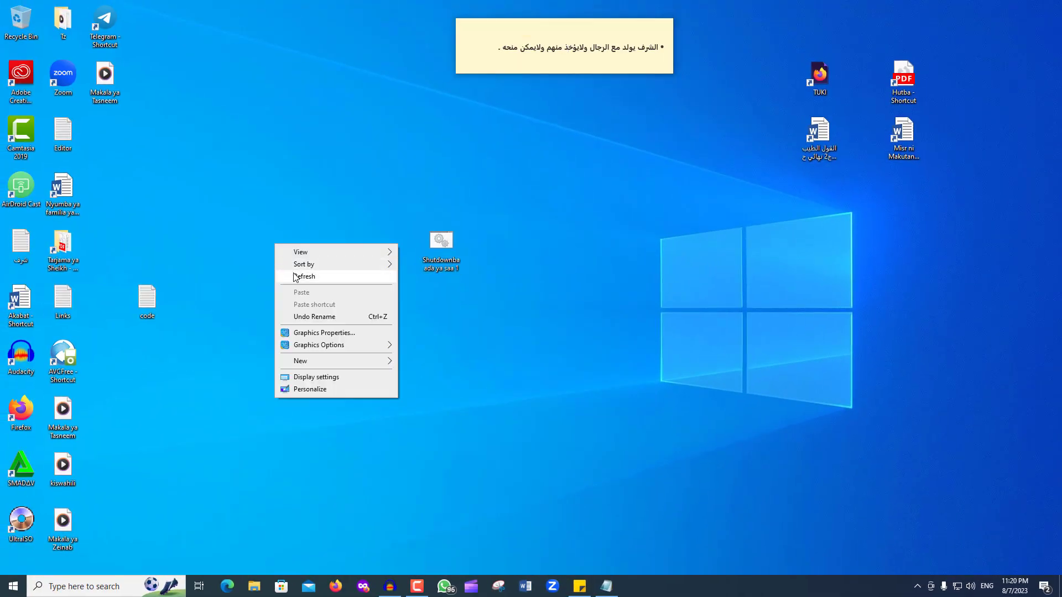
pyautogui.click(289, 275)
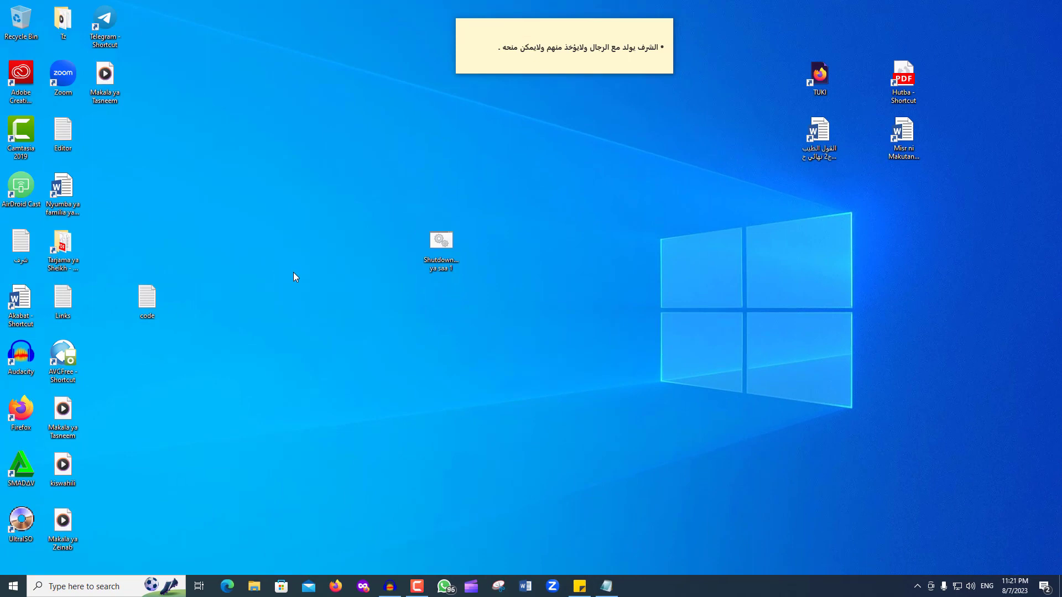
# In File Explorer, open the PowerOff Schedual folder under Setups on the Software (H:) drive and refresh it
pyautogui.press('super+e')
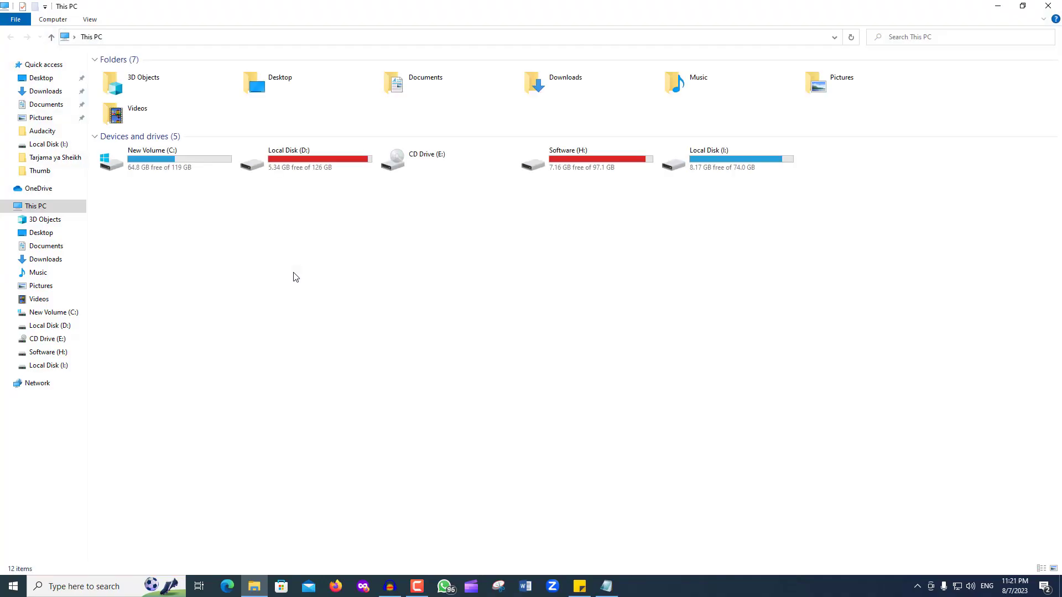
pyautogui.click(48, 353)
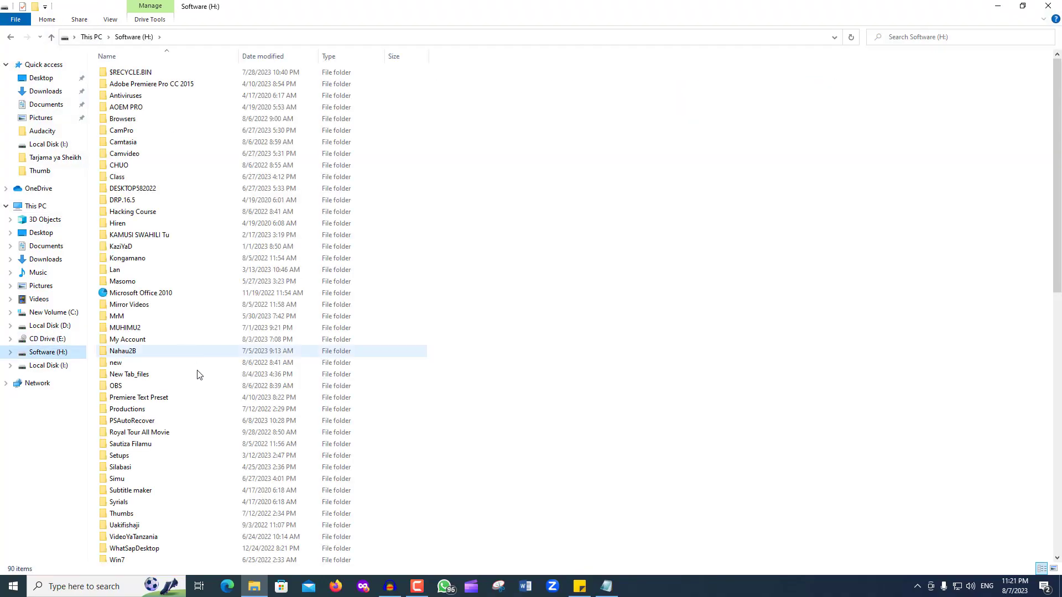
pyautogui.doubleClick(145, 455)
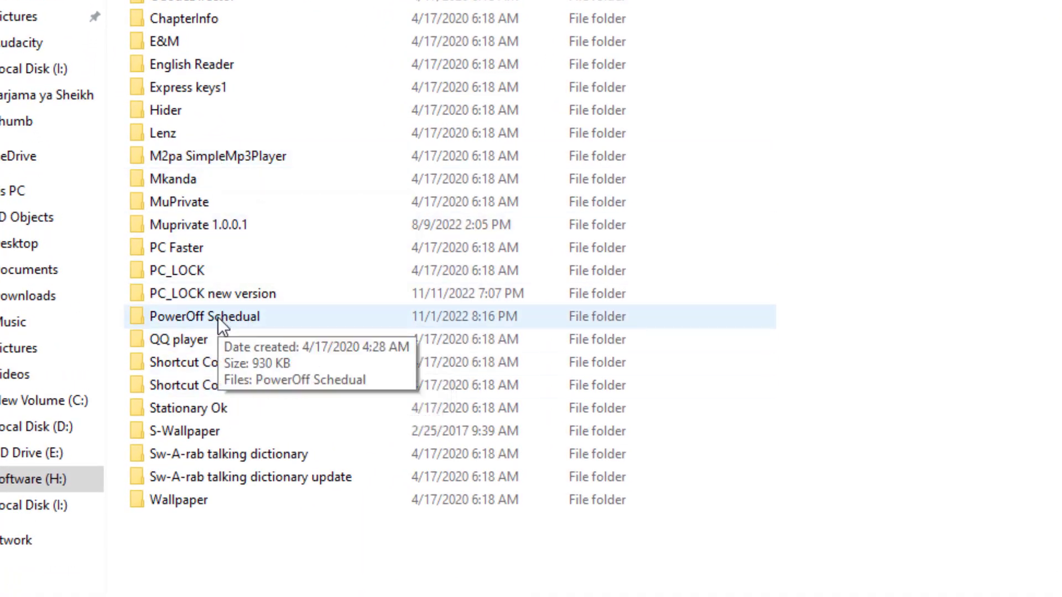
pyautogui.doubleClick(218, 316)
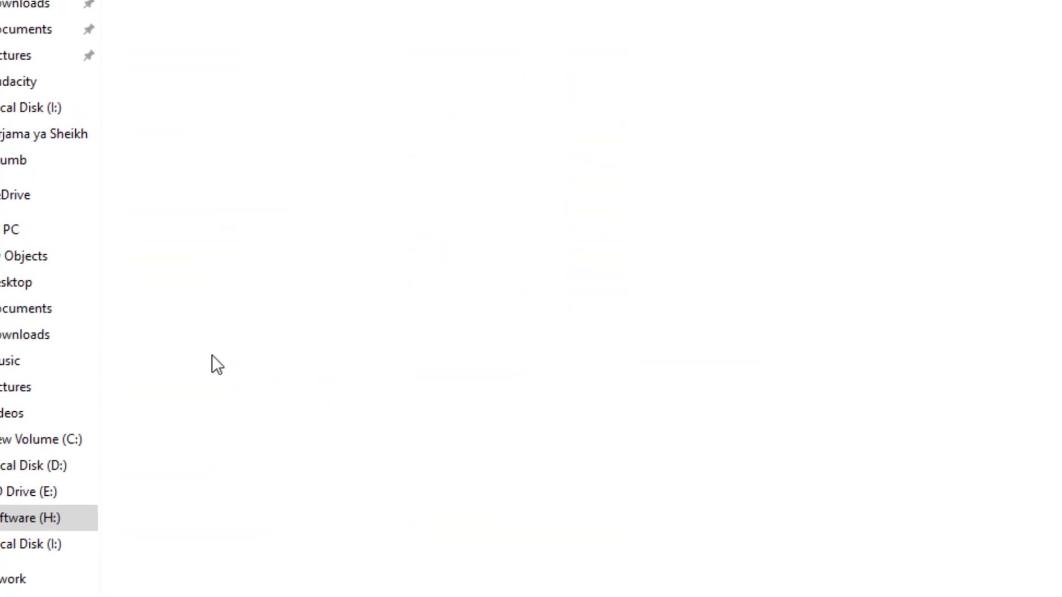
pyautogui.rightClick(210, 236)
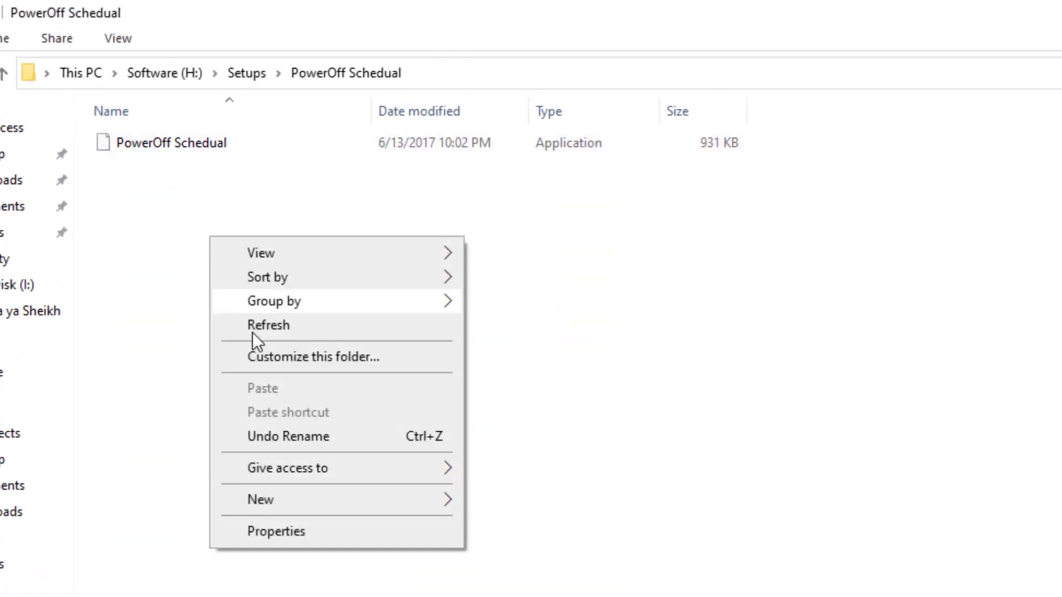
pyautogui.click(280, 330)
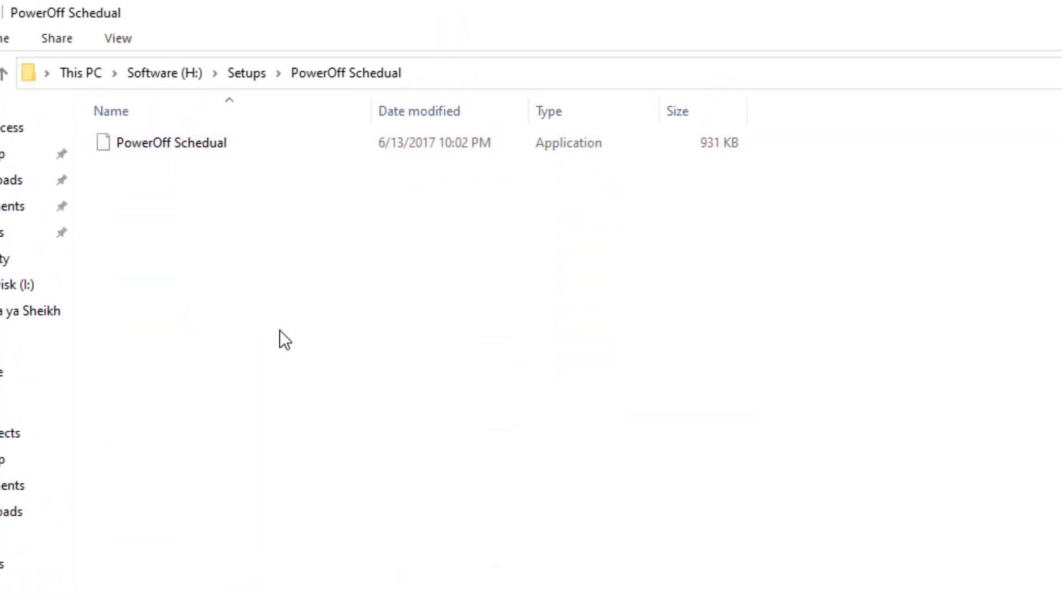
# Launch the PowerOff Schedual installer and confirm Kiswahili as the installation language
pyautogui.click(140, 150)
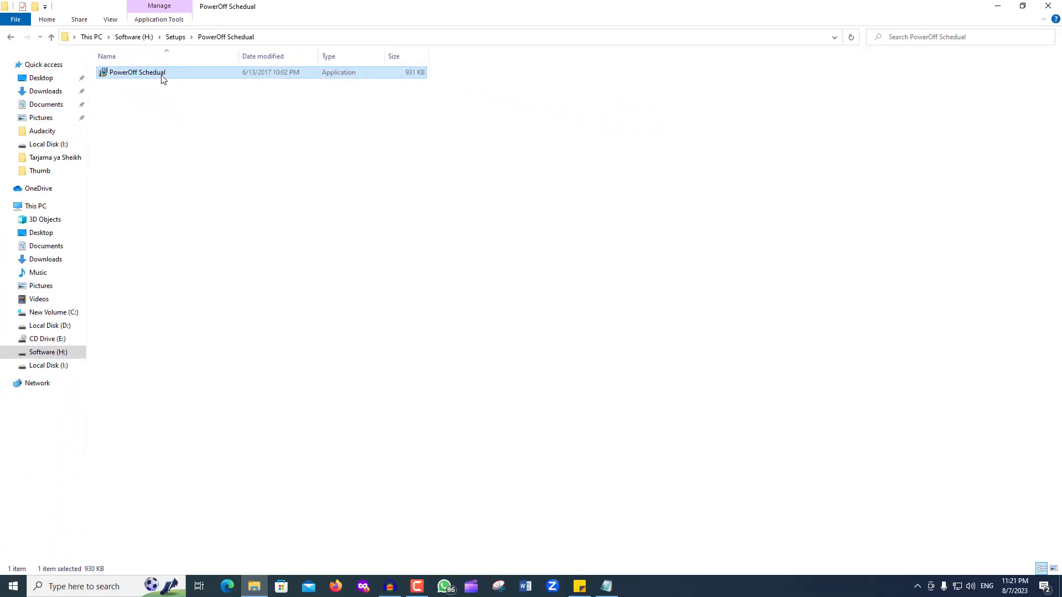
pyautogui.doubleClick(164, 76)
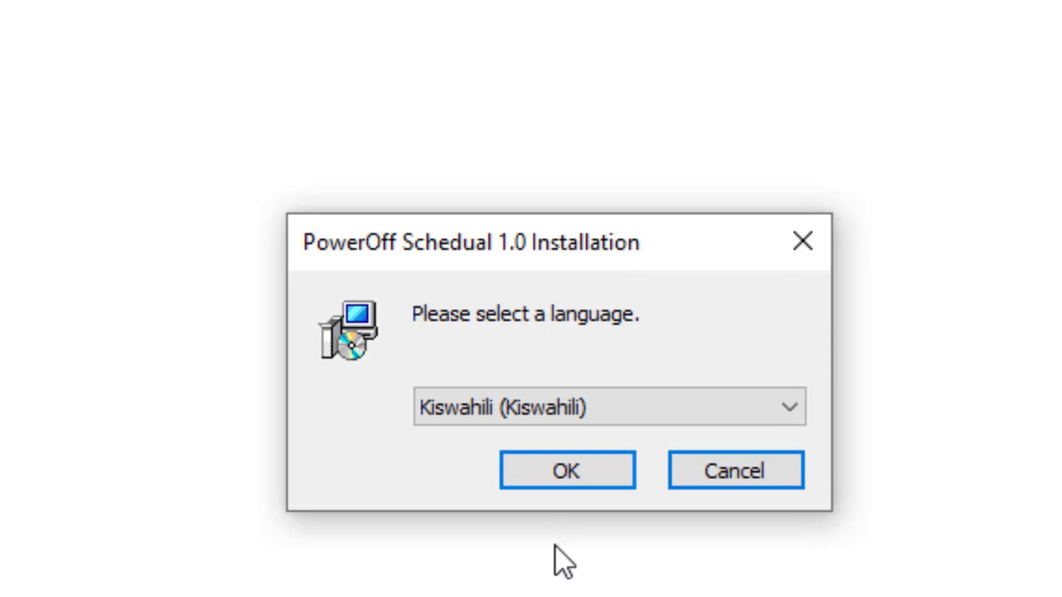
pyautogui.click(562, 476)
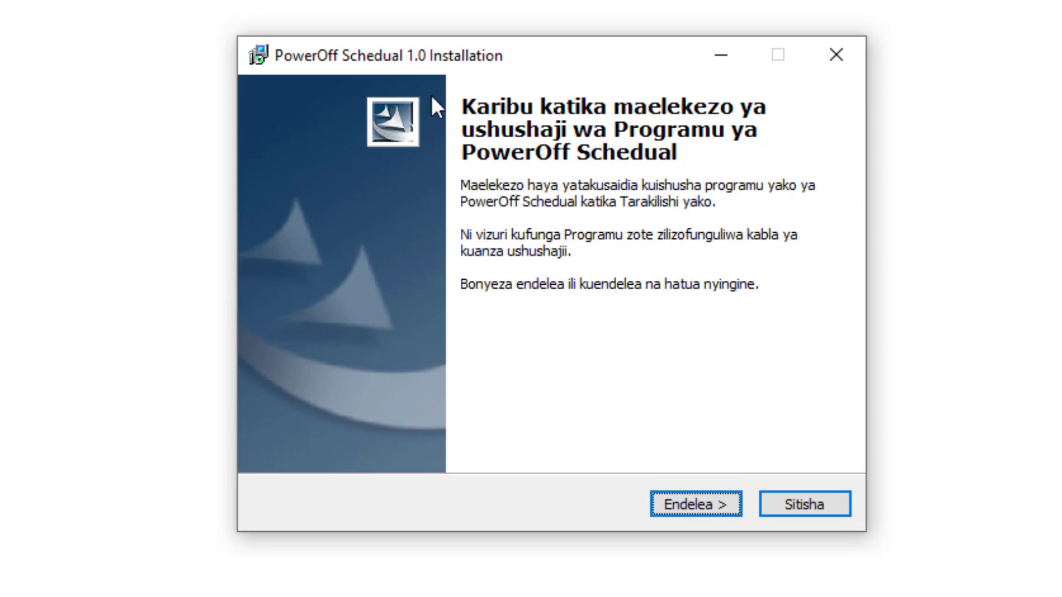
# Proceed through the PowerOff Schedual setup, keeping the Desktop and Quick Launch icons selected, and start the installation
pyautogui.click(704, 505)
pyautogui.click(705, 504)
pyautogui.click(704, 504)
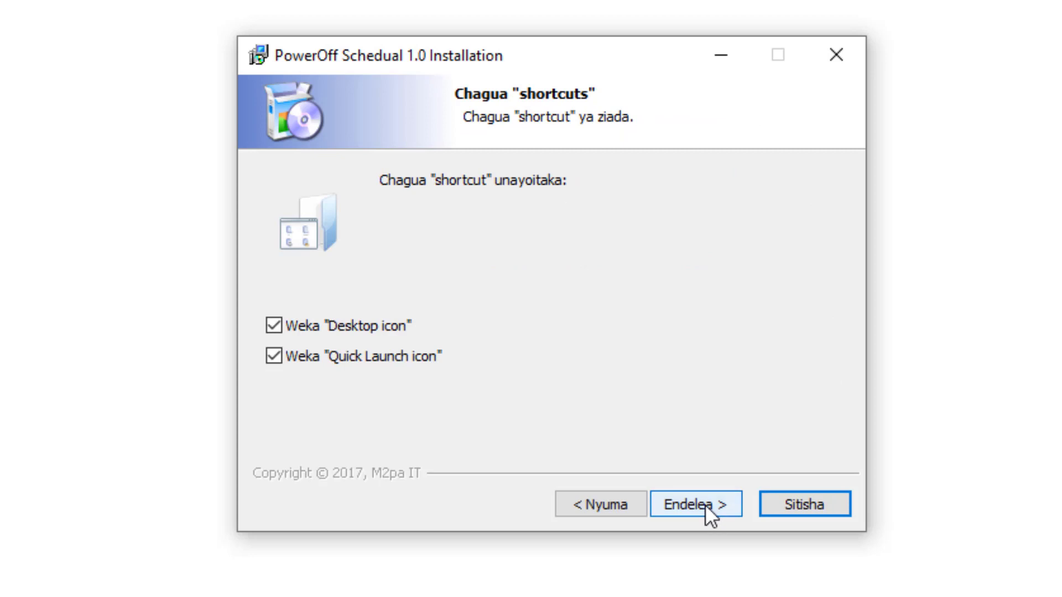
pyautogui.click(706, 503)
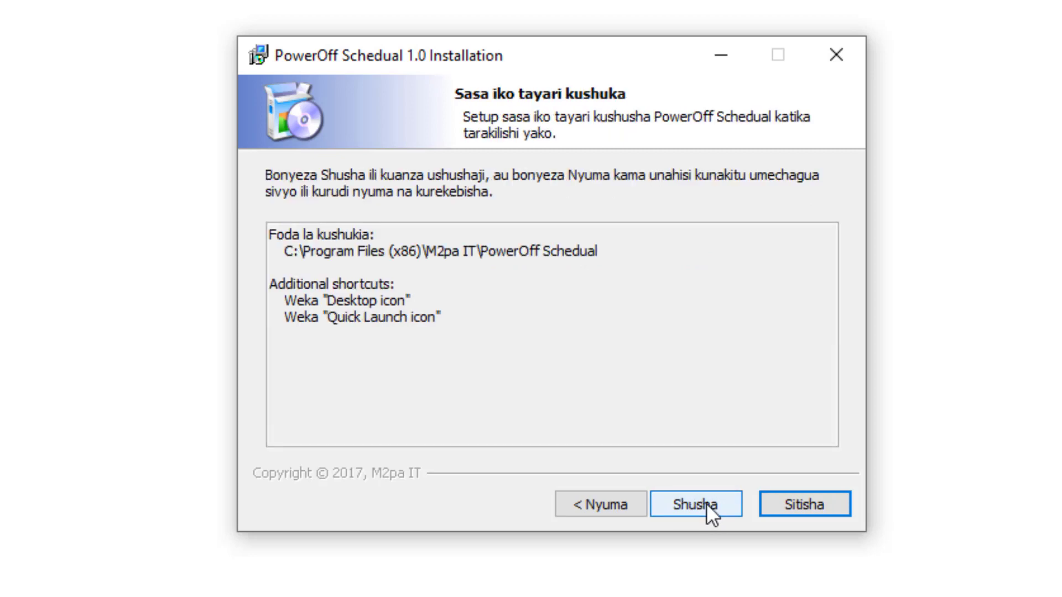
pyautogui.click(705, 503)
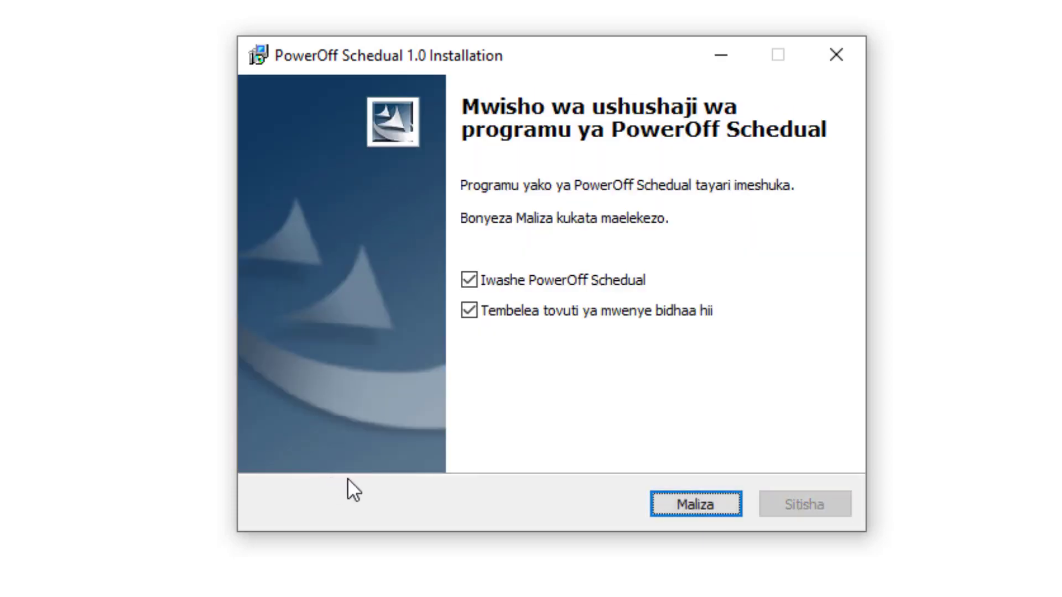
# Finish the setup with PowerOff Schedual set to launch but without visiting the product owner's website, and refresh the desktop
pyautogui.click(473, 312)
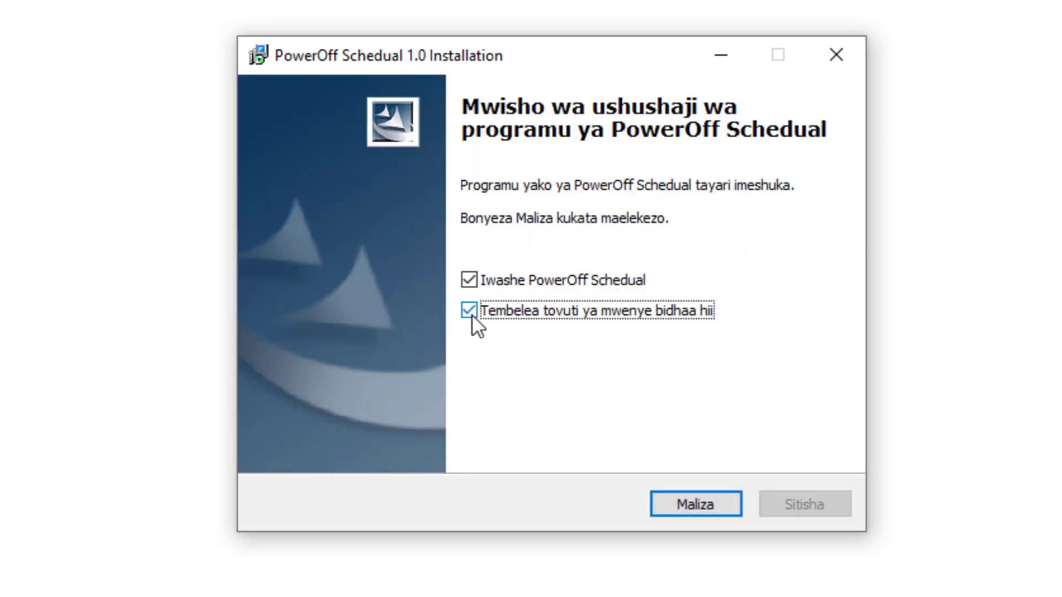
pyautogui.click(703, 498)
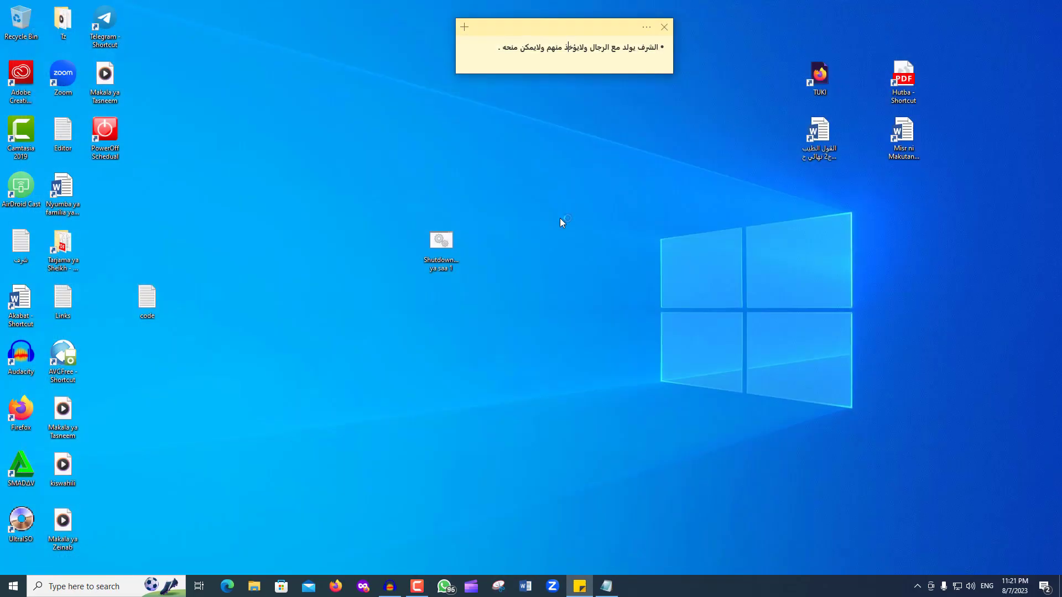
pyautogui.rightClick(560, 218)
pyautogui.click(590, 252)
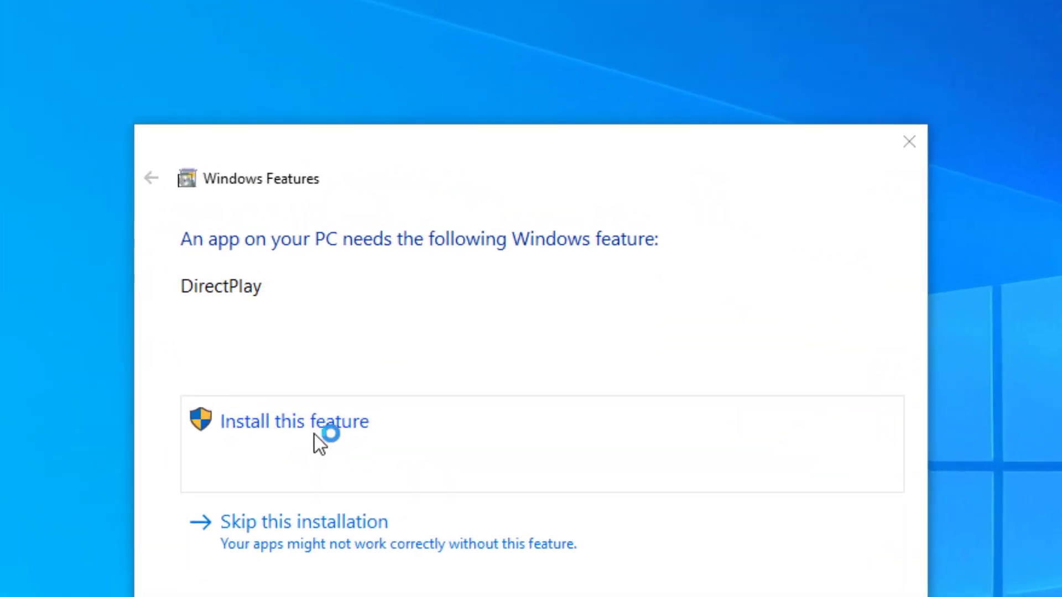
# Install the DirectPlay Windows feature, close its dialog, and move the PowerOff Schedual window farther from the shutdown batch file
pyautogui.click(314, 433)
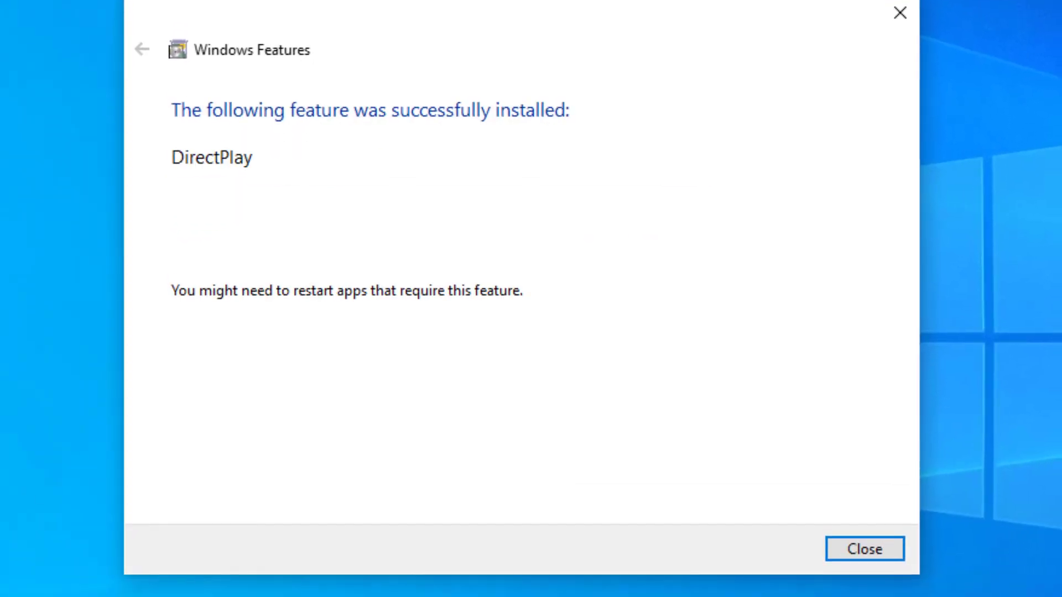
pyautogui.click(864, 559)
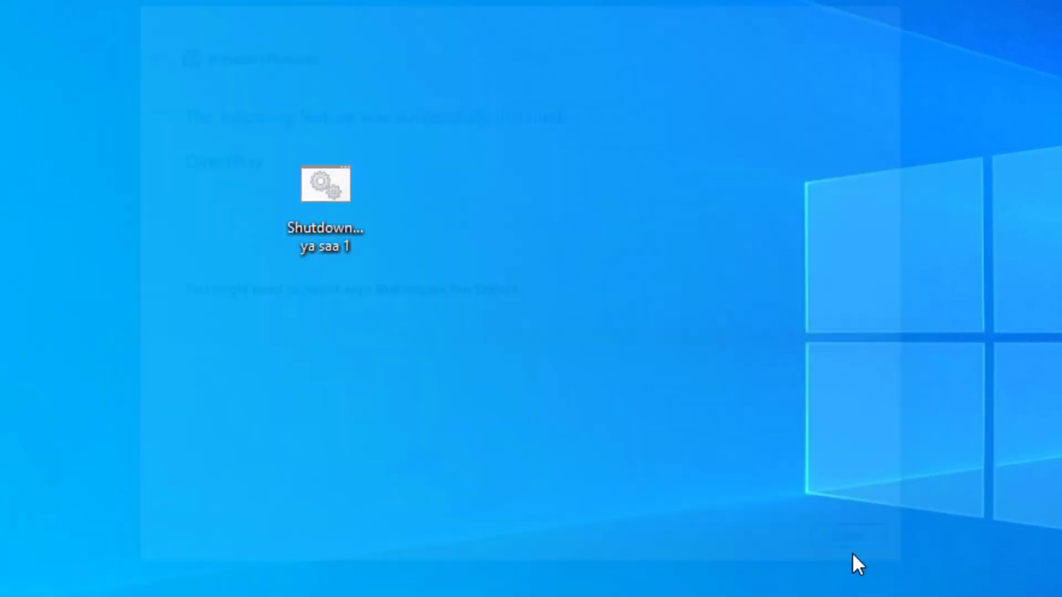
pyautogui.moveTo(527, 173); pyautogui.dragTo(668, 178)
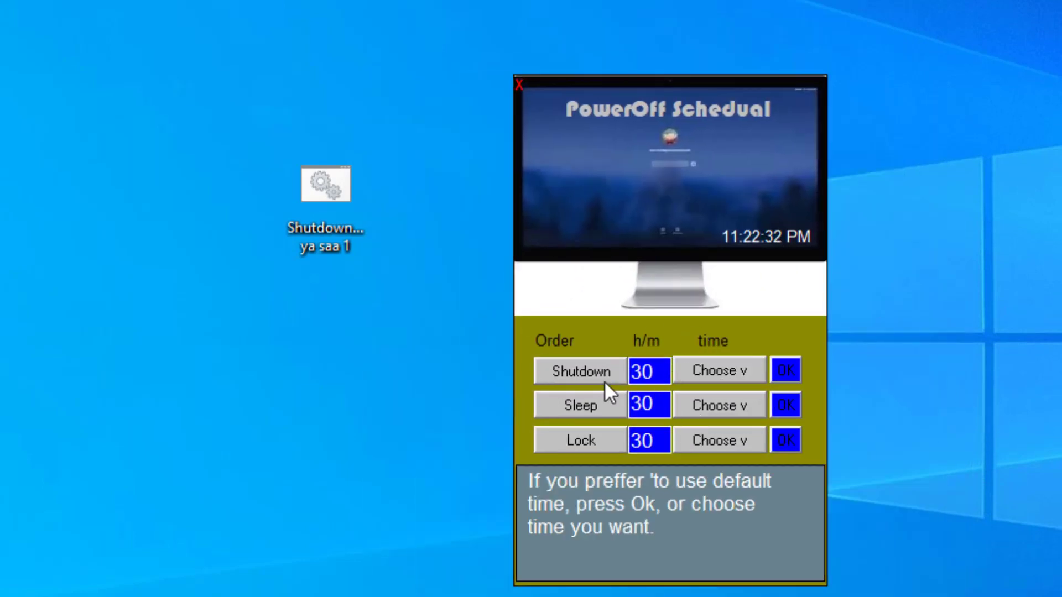
# Set the Shutdown order's time to 1:00 in PowerOff Schedual
pyautogui.click(725, 402)
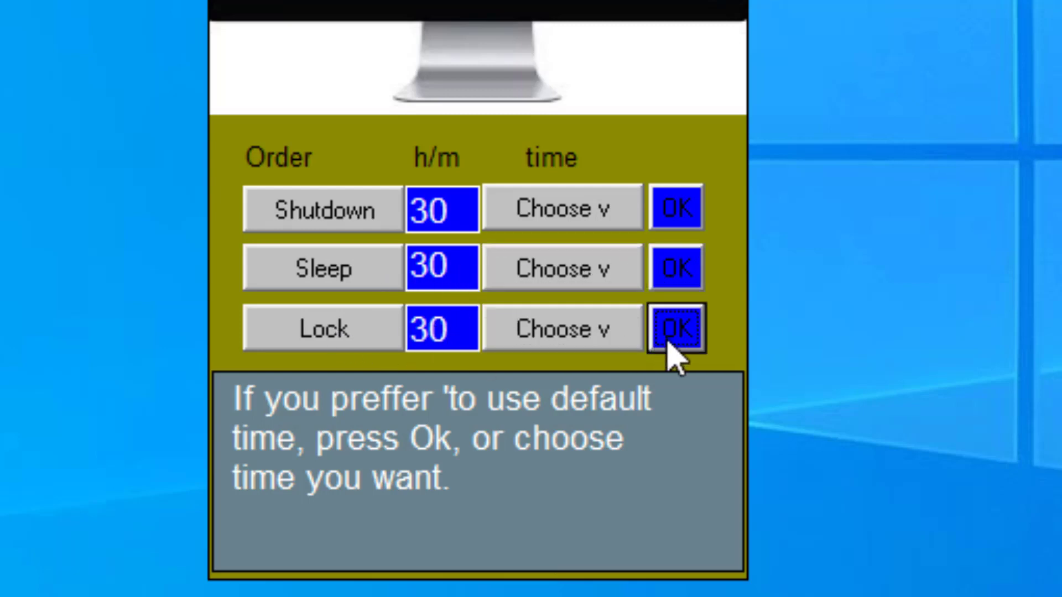
pyautogui.click(611, 221)
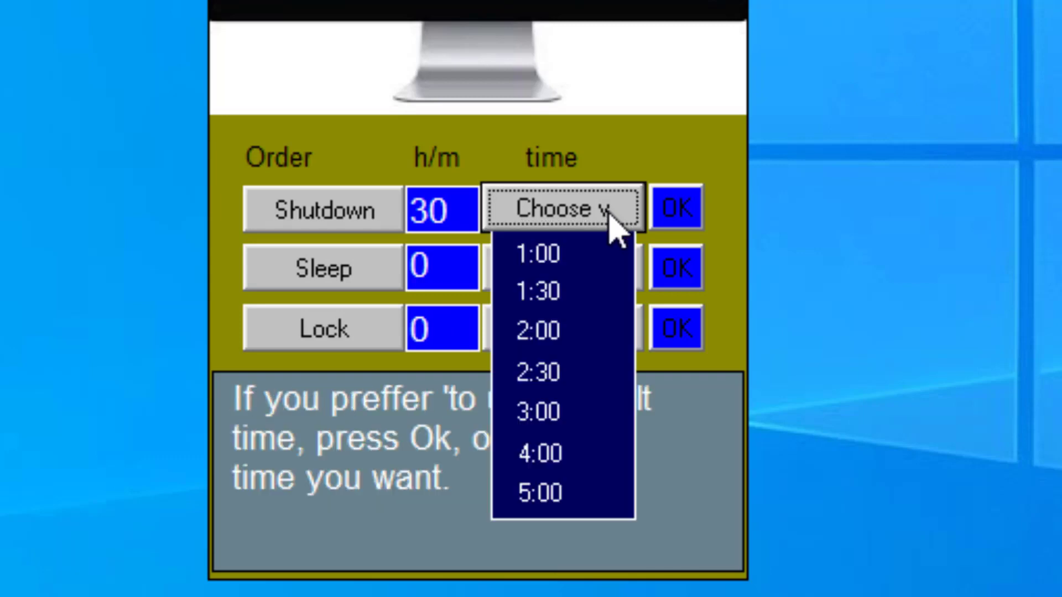
pyautogui.click(564, 257)
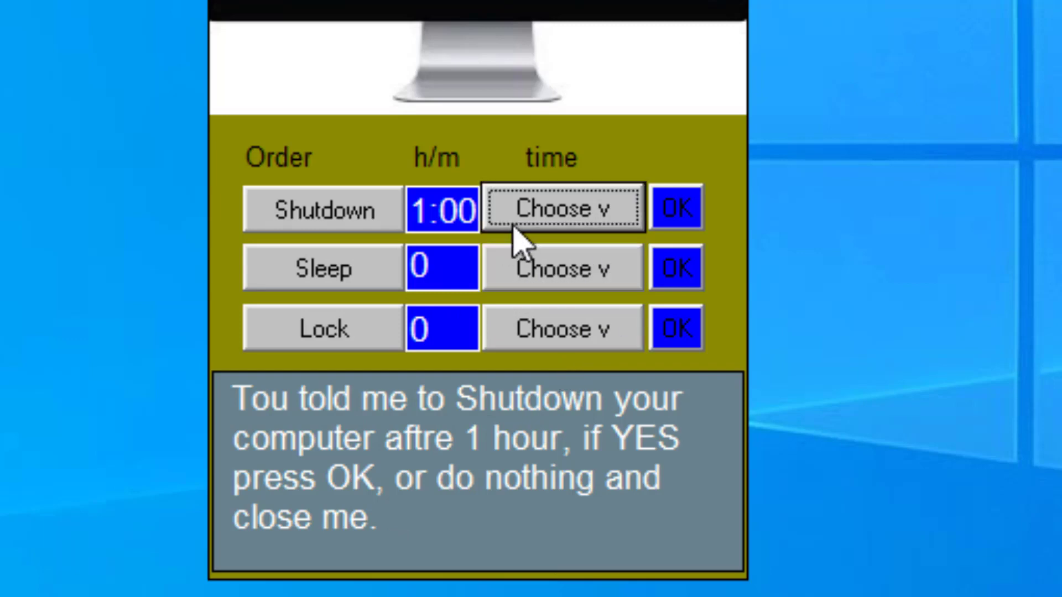
# Change the Shutdown order's time to 1:30 and confirm the scheduled shutdown
pyautogui.click(592, 218)
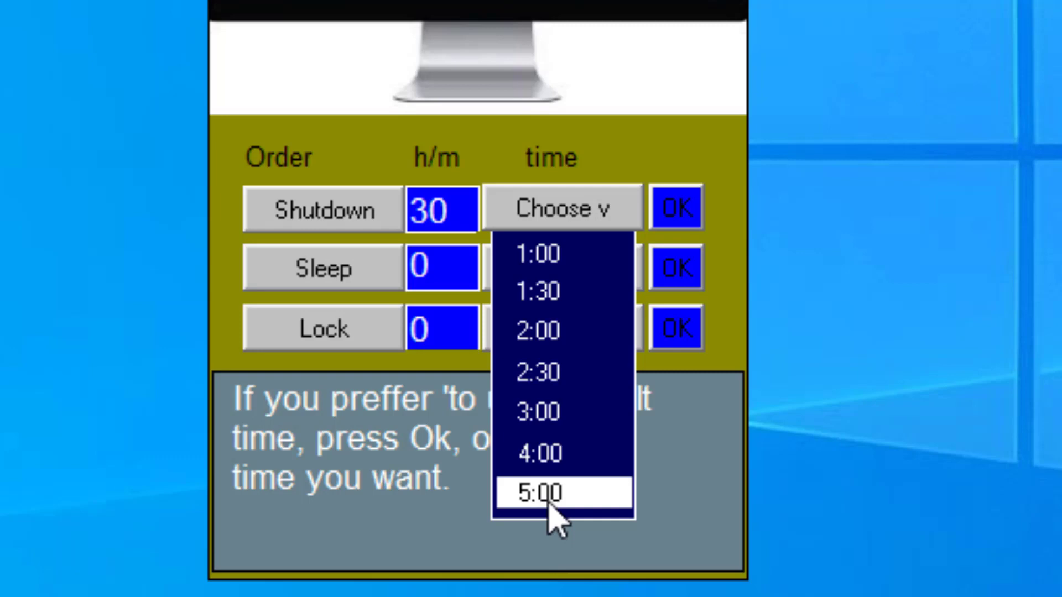
pyautogui.click(557, 291)
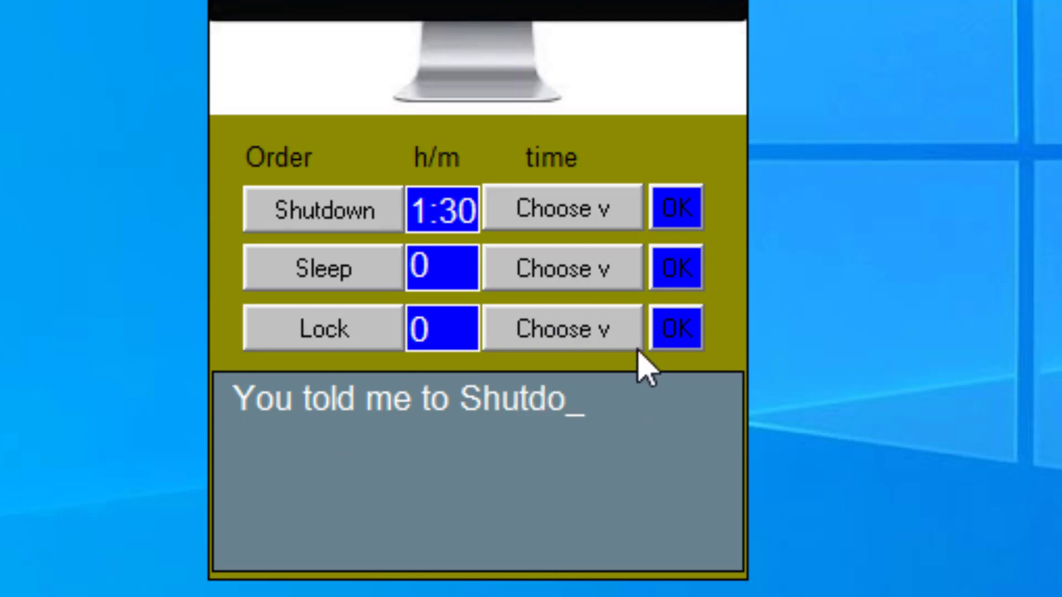
pyautogui.click(679, 212)
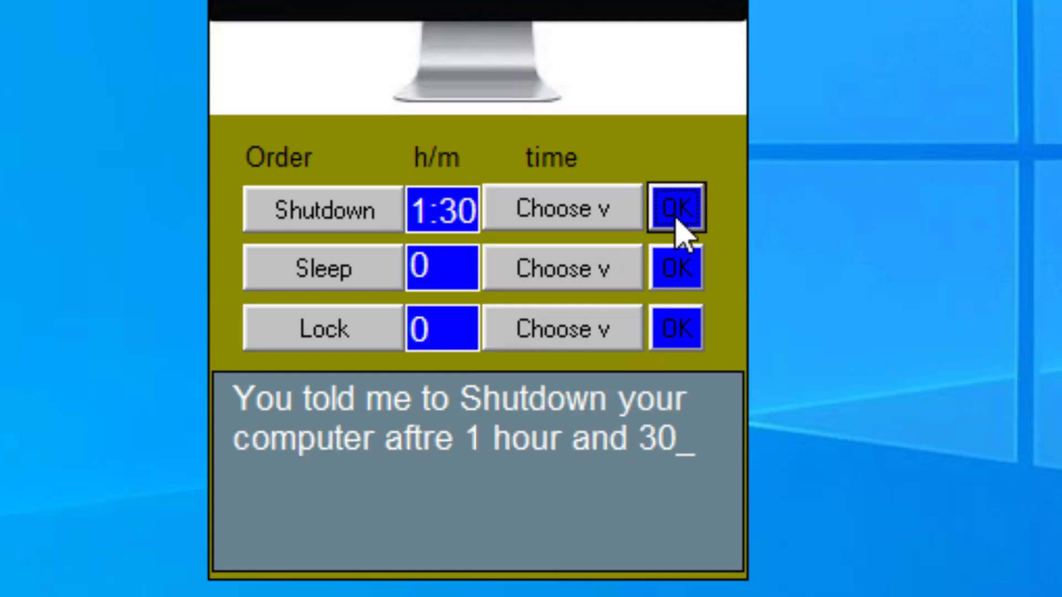
pyautogui.click(612, 267)
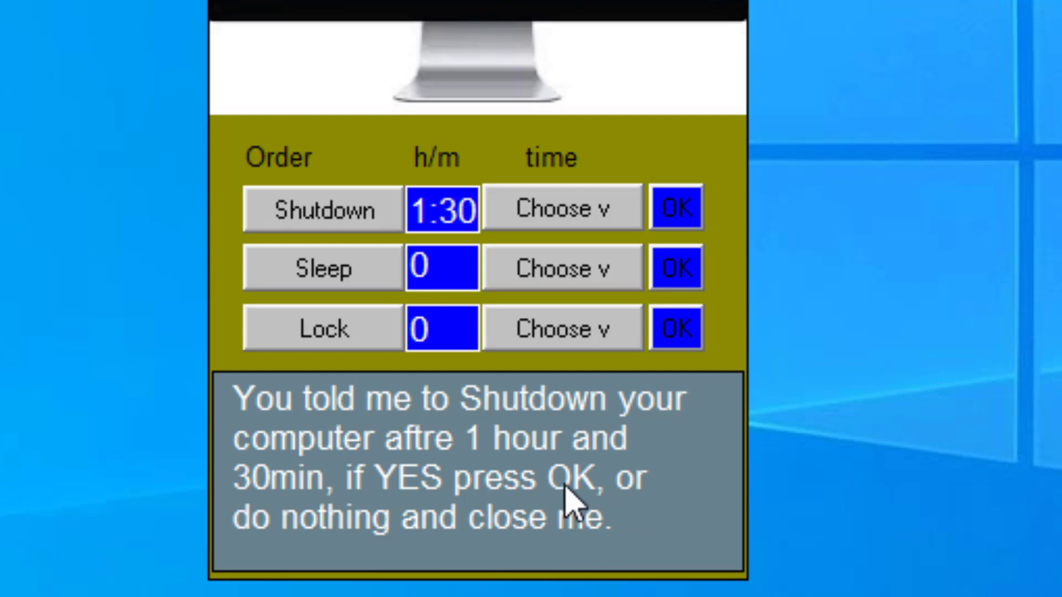
pyautogui.click(682, 217)
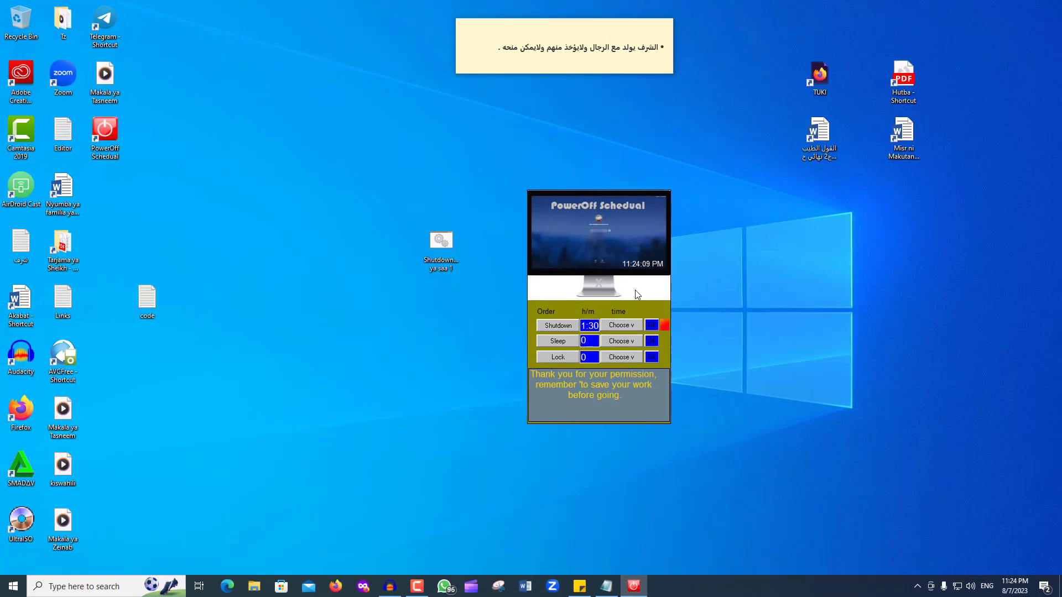
pyautogui.click(623, 329)
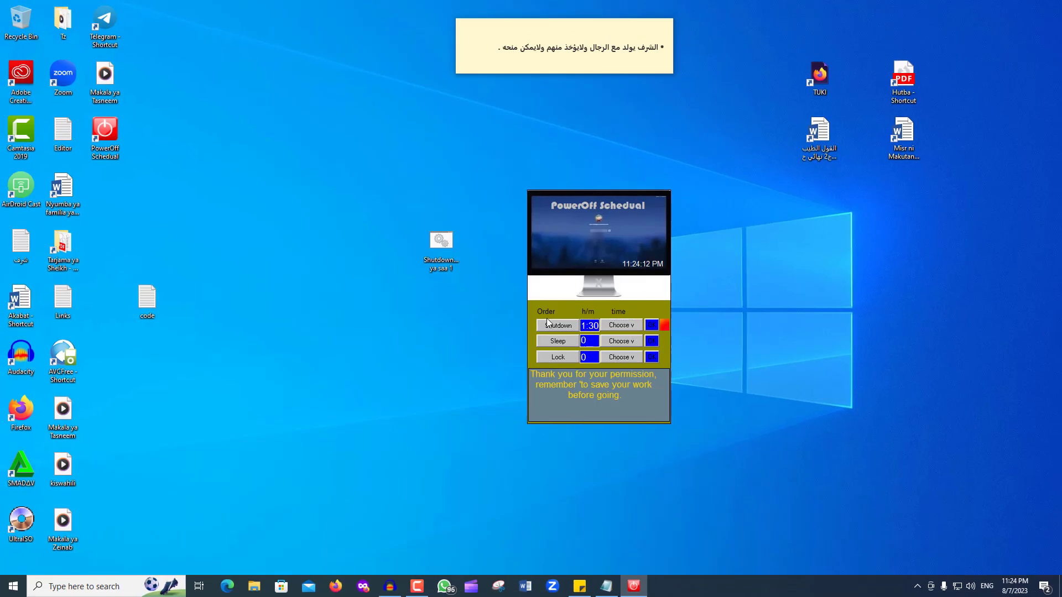